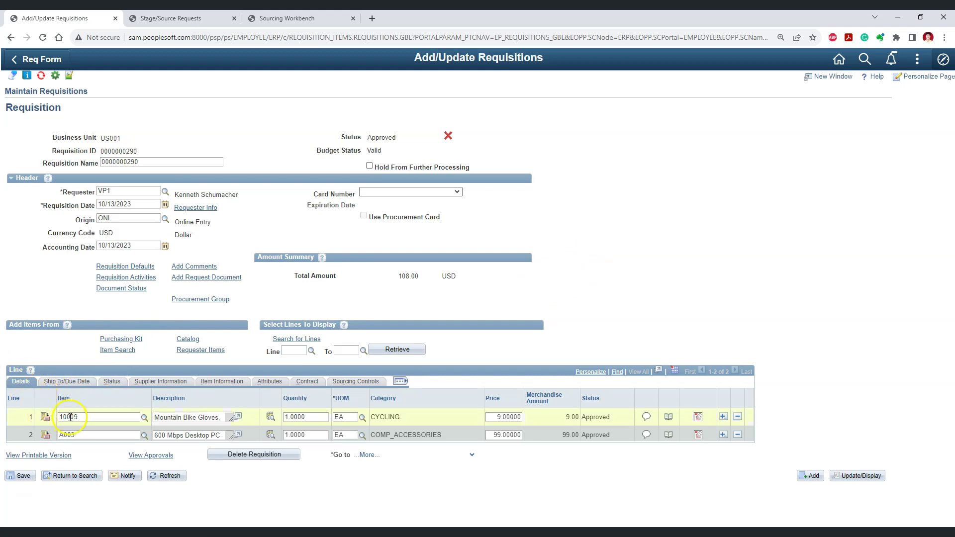
Examine the suppliers assigned to items 10009 and A003 on the requisition lines
double_click(66, 435)
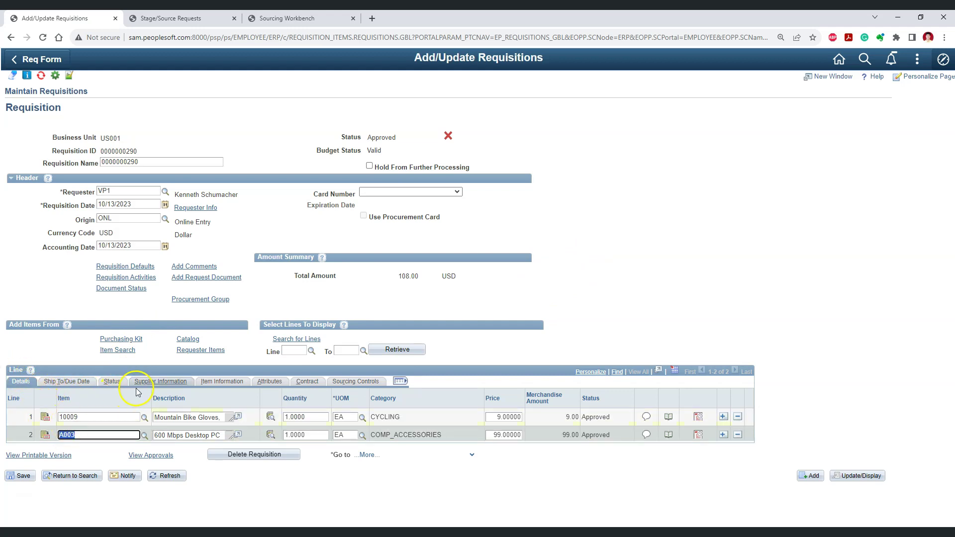
click(156, 382)
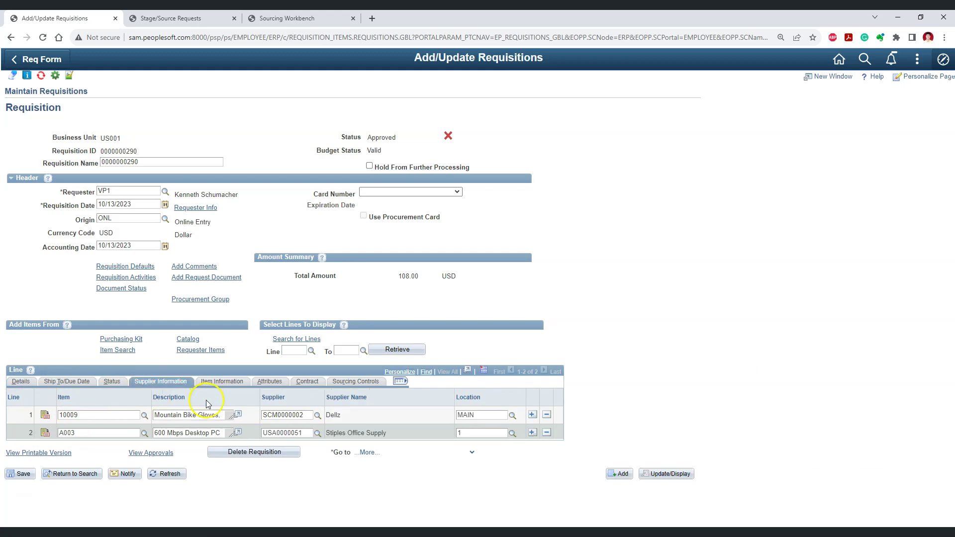
click(287, 418)
double_click(283, 433)
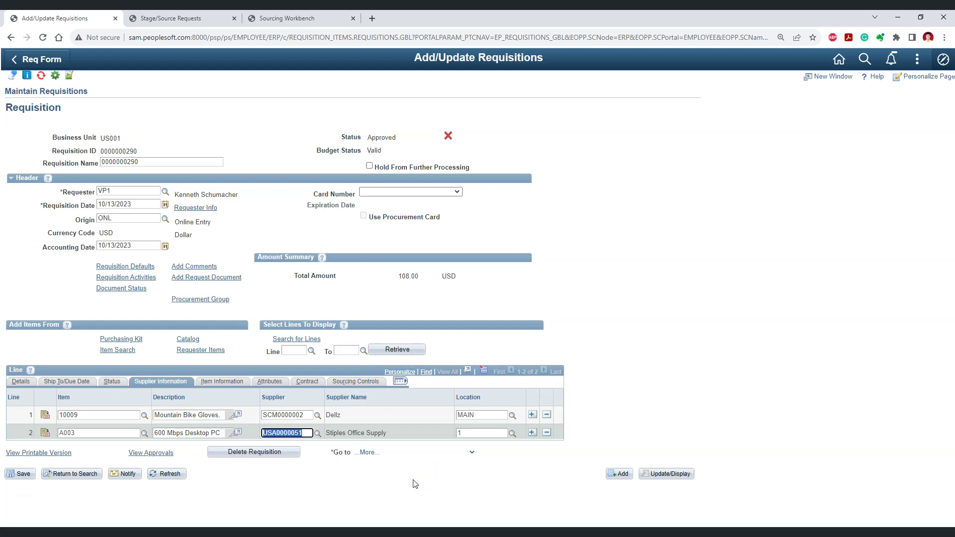
click(249, 147)
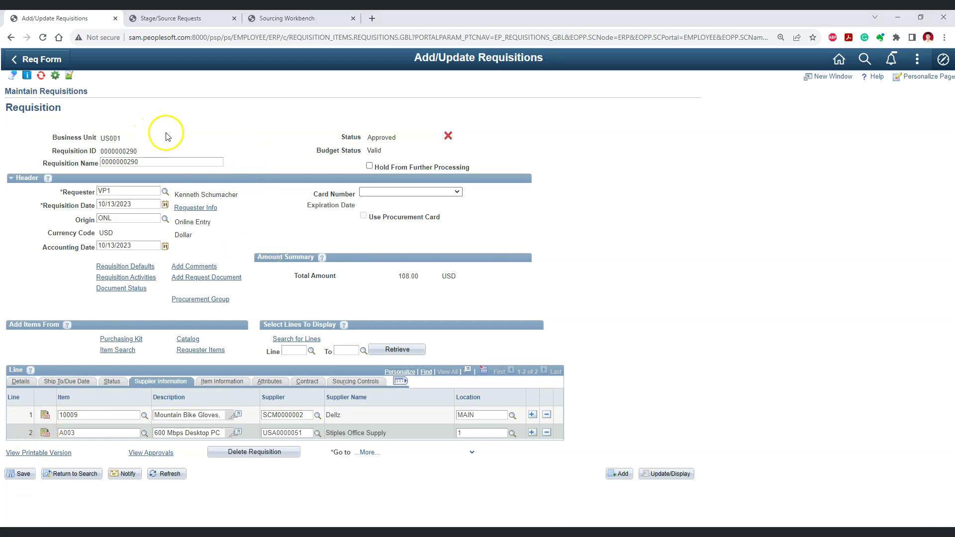
Copy the requisition ID and open the existing PO Auto Sourcing run control whose name ends in PO_AUTOSOURCE
double_click(118, 150)
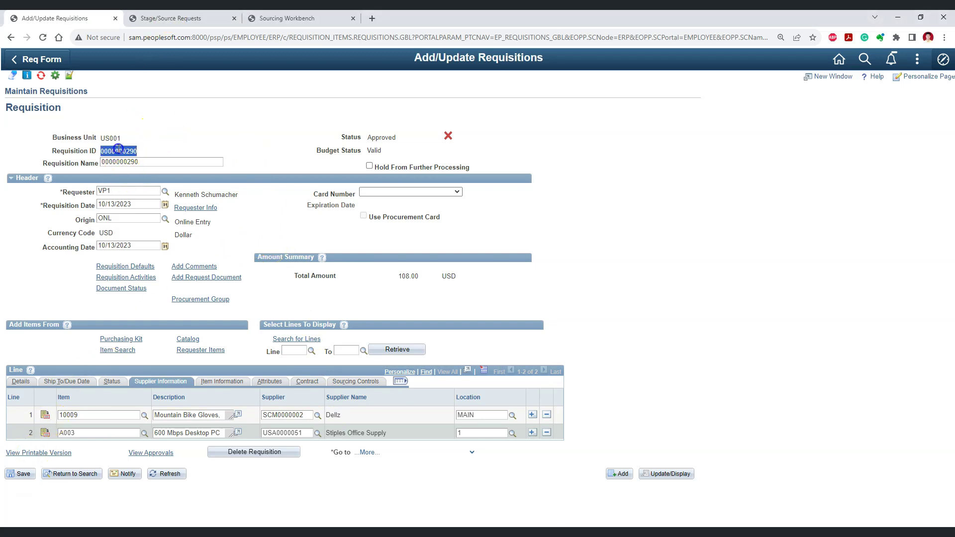
click(185, 18)
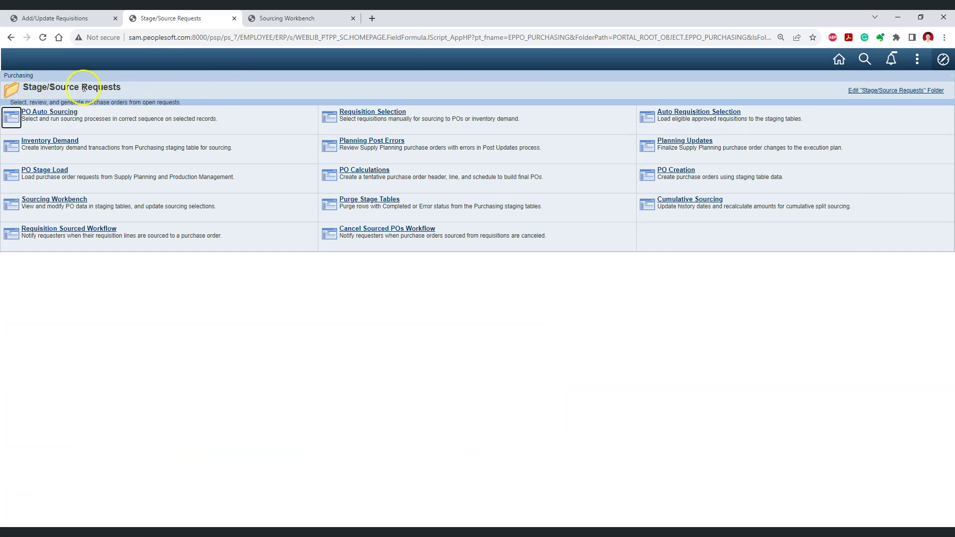
click(47, 114)
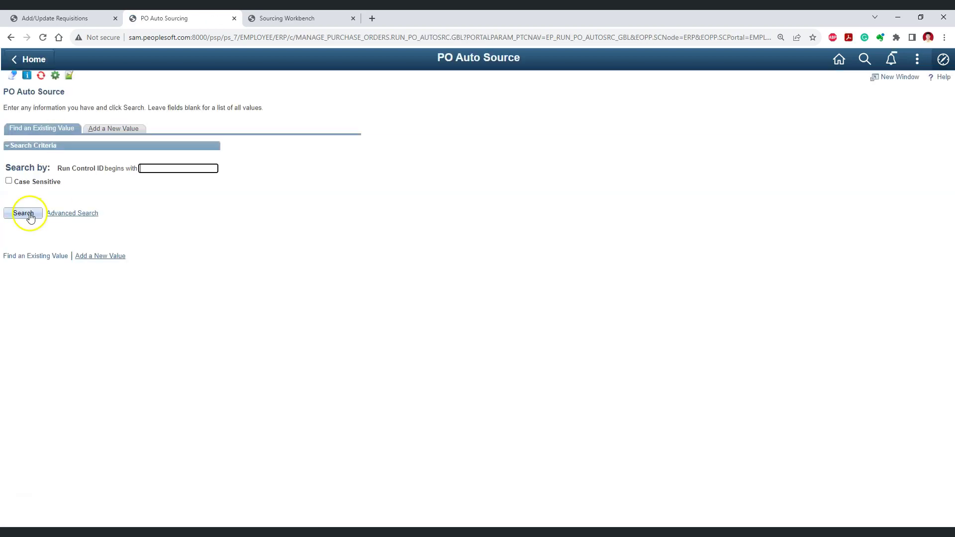
click(29, 215)
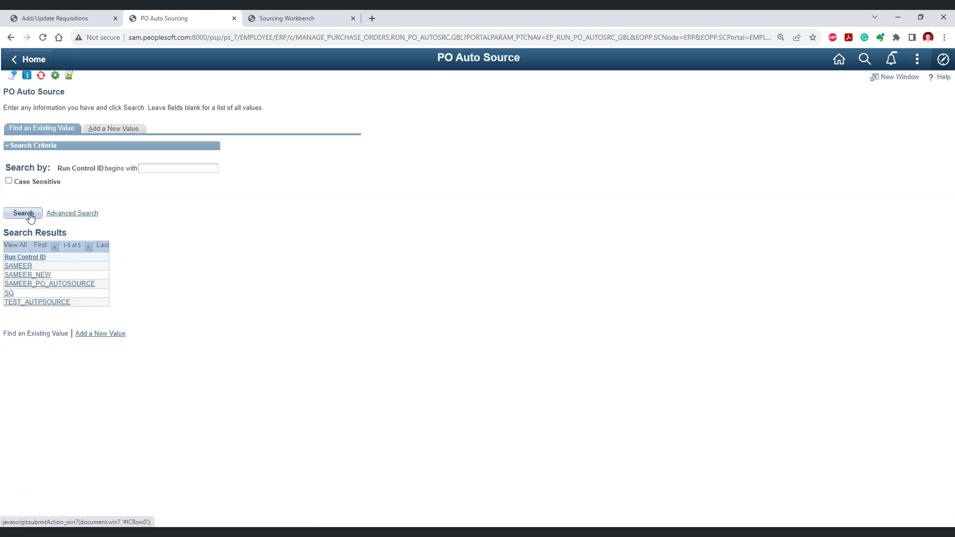
click(81, 287)
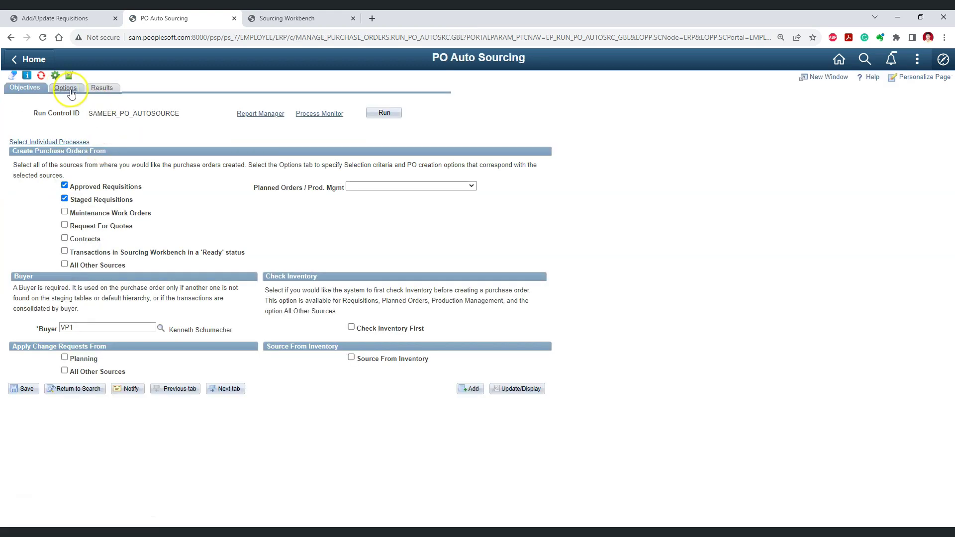
click(71, 93)
click(33, 145)
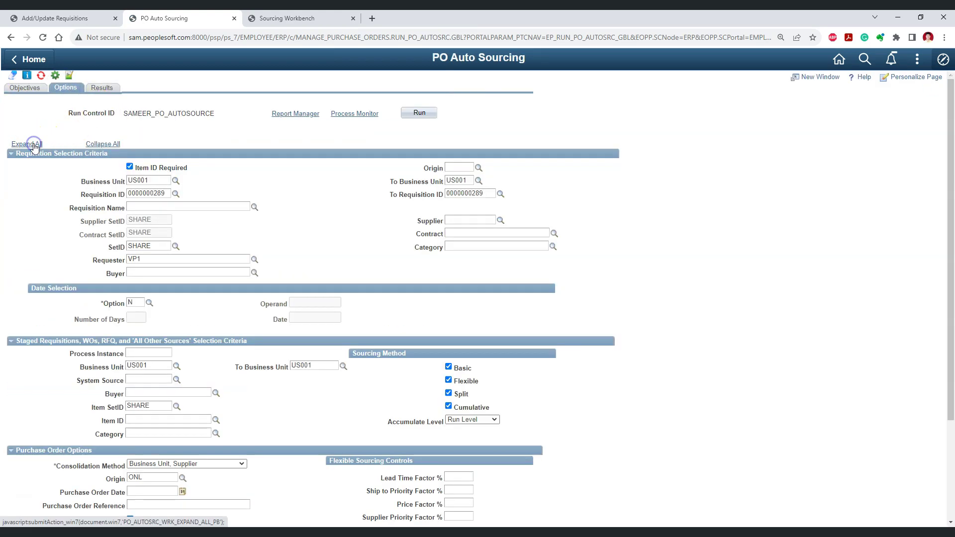
double_click(145, 193)
text(0000000290)
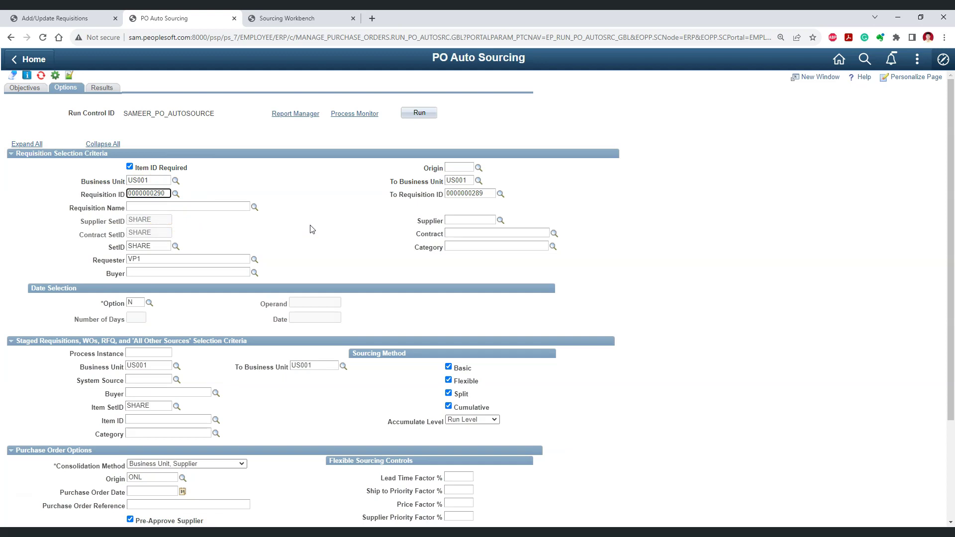
click(461, 194)
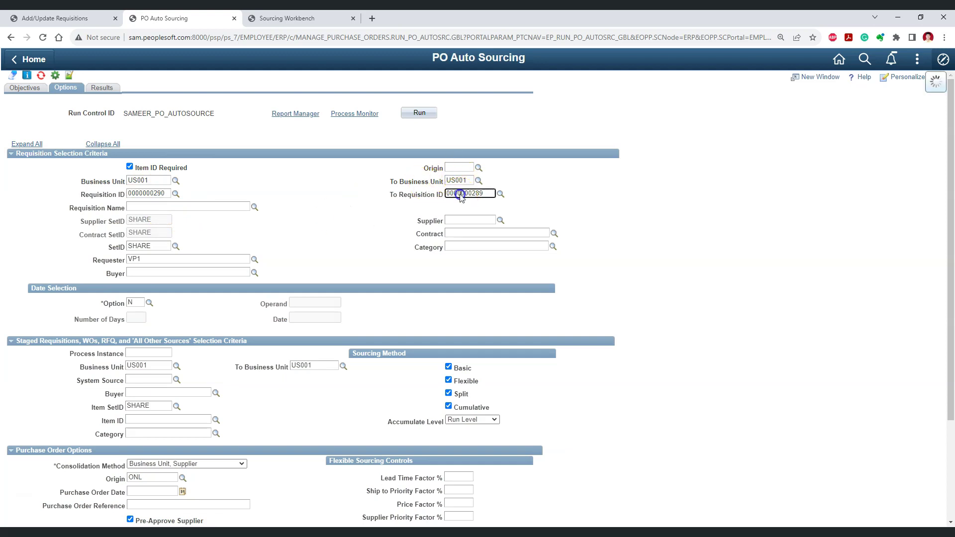
double_click(461, 194)
text(0000000290)
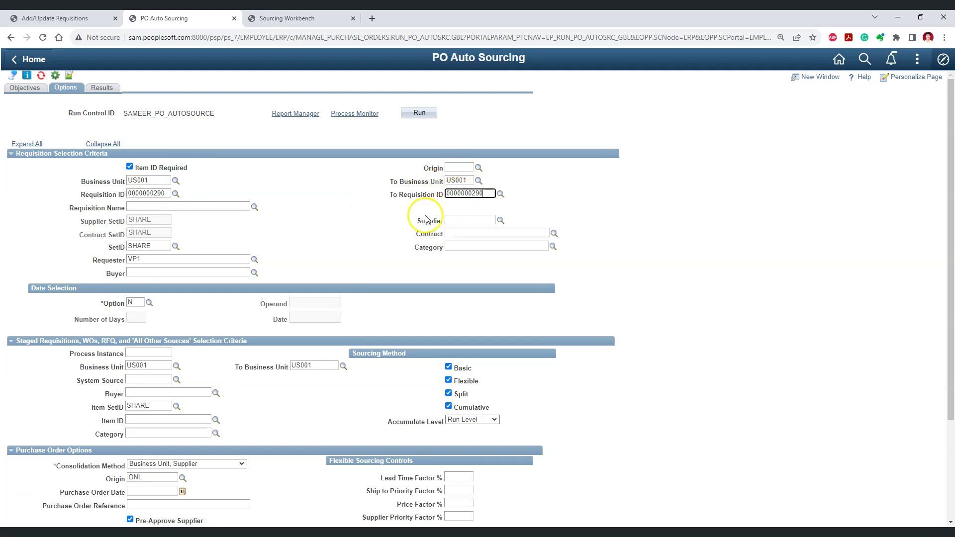
scroll(386, 249, down, 3)
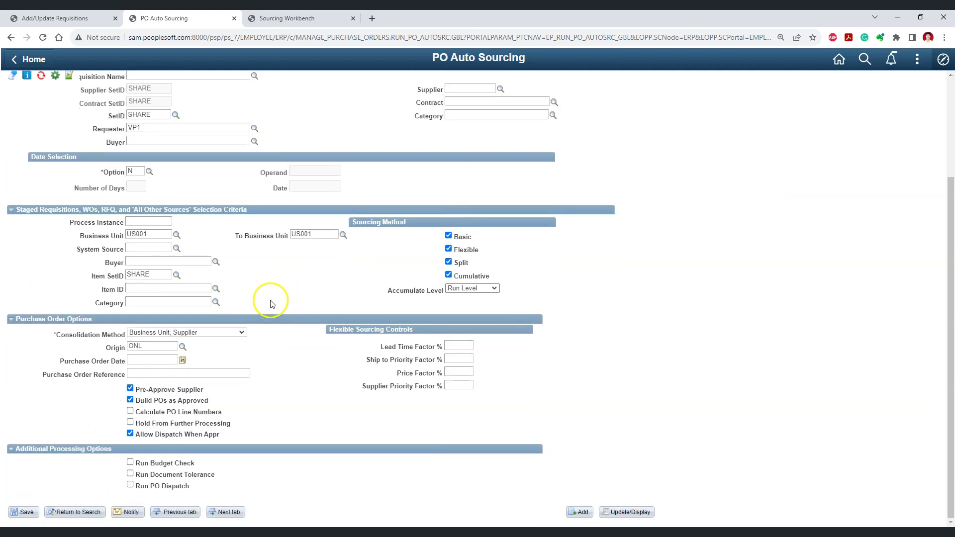
click(25, 513)
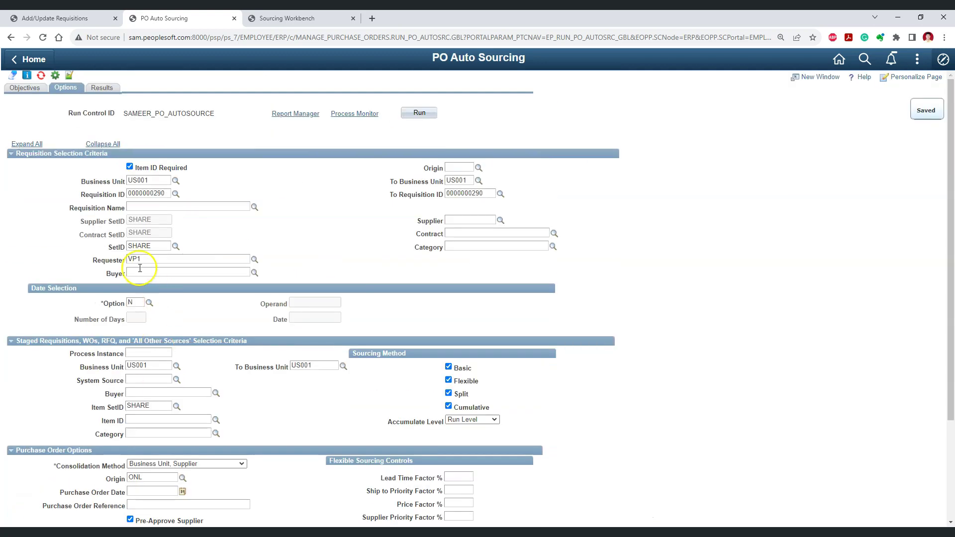
Run the Automatic Purchasing Sourcing process (PO_AUTO_SRC) with the default scheduler request settings
click(421, 114)
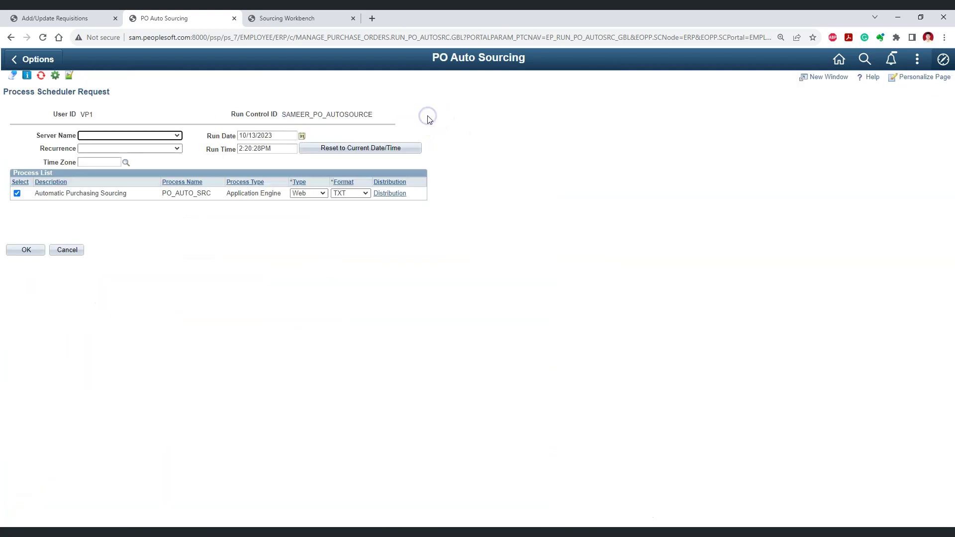
double_click(179, 193)
click(145, 290)
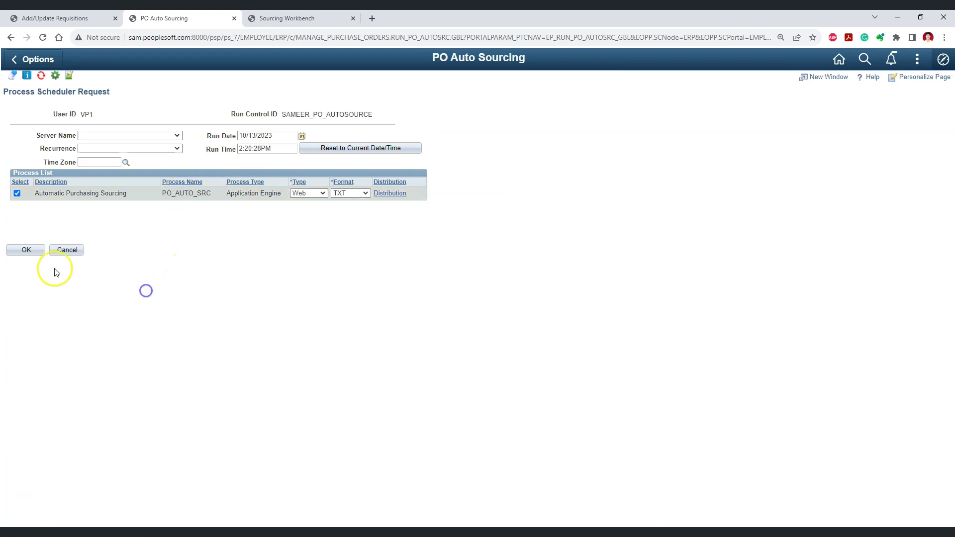
click(26, 250)
key(ctrl+Tab)
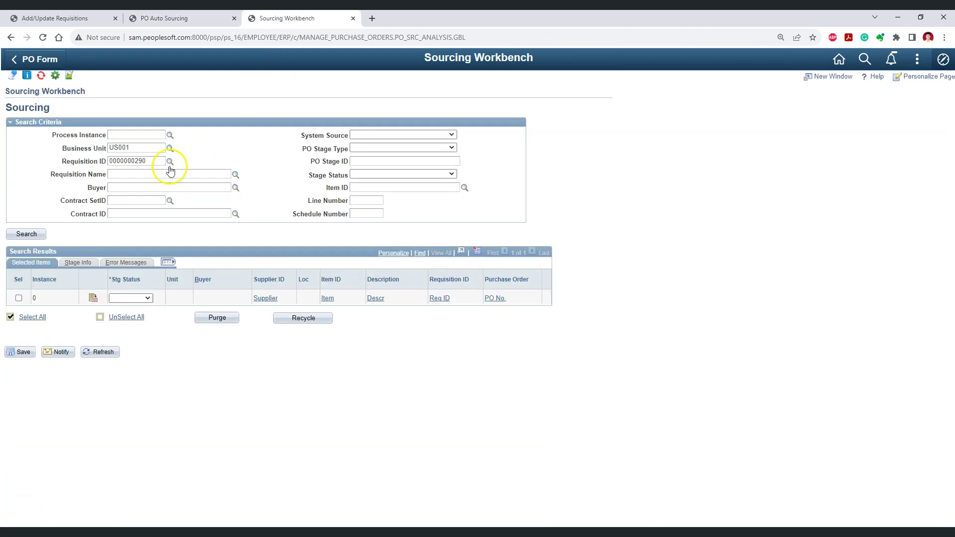
double_click(125, 162)
click(39, 233)
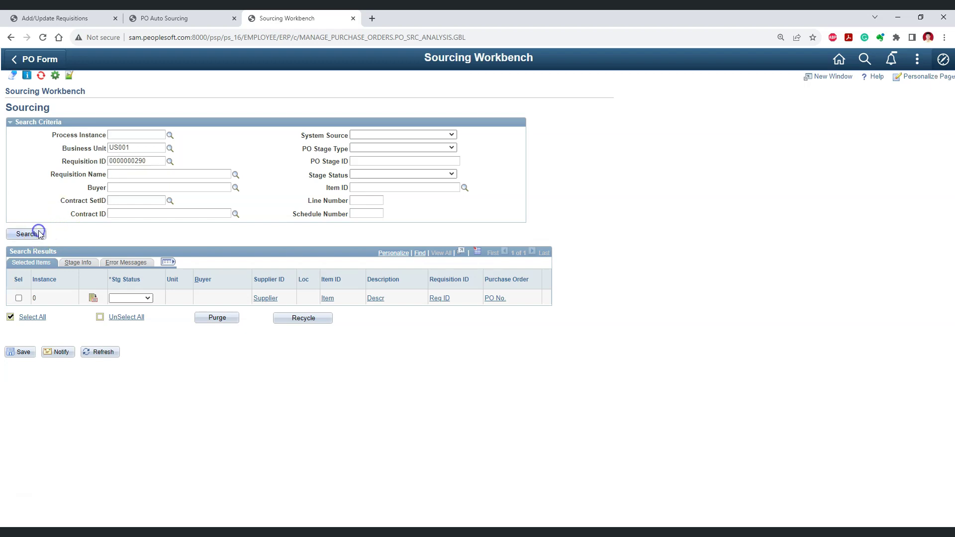
Open the Process Monitor from PO Auto Sourcing and refresh the run status of the sourcing process
click(189, 16)
click(353, 116)
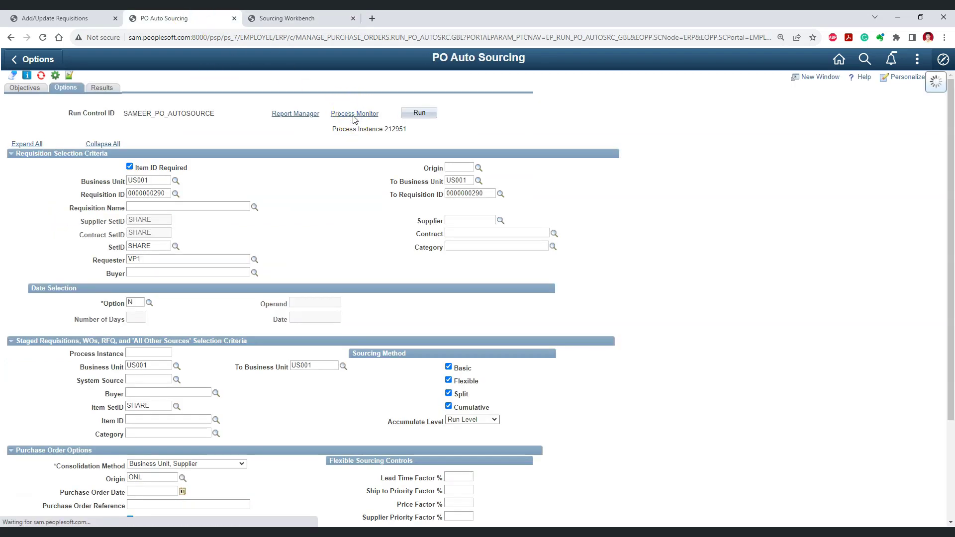
click(445, 120)
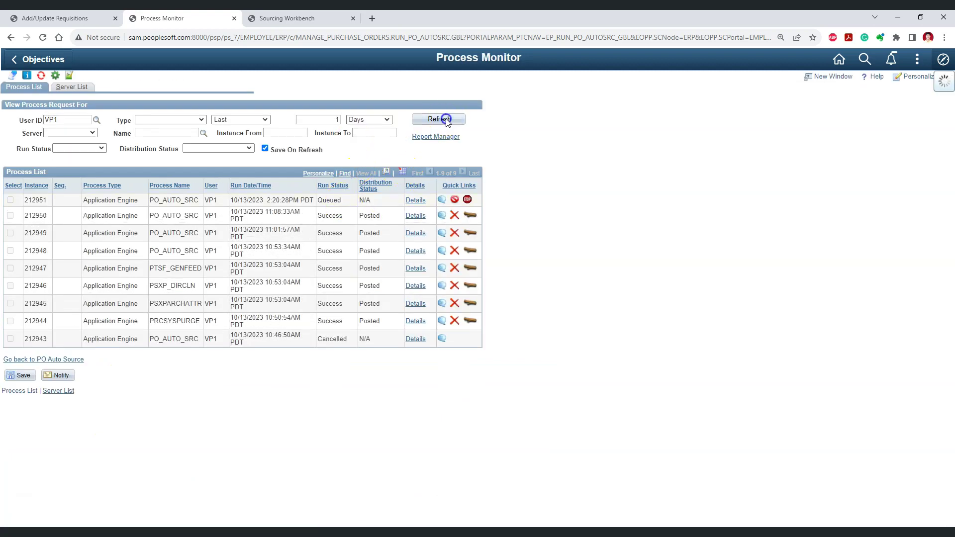
click(446, 121)
click(447, 121)
Check the requisition's staged lines in the Sourcing Workbench and refresh the process list in the Process Monitor again
click(288, 18)
click(25, 234)
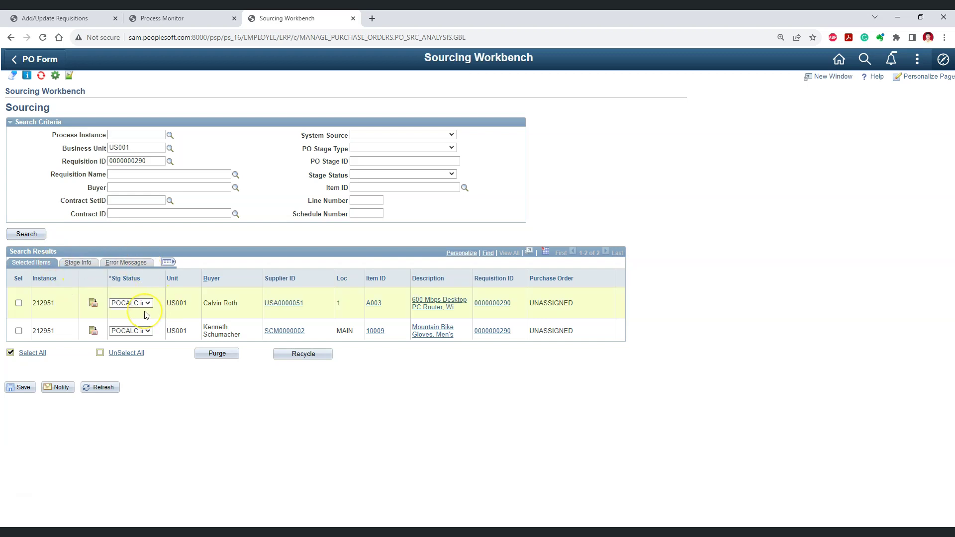
click(176, 18)
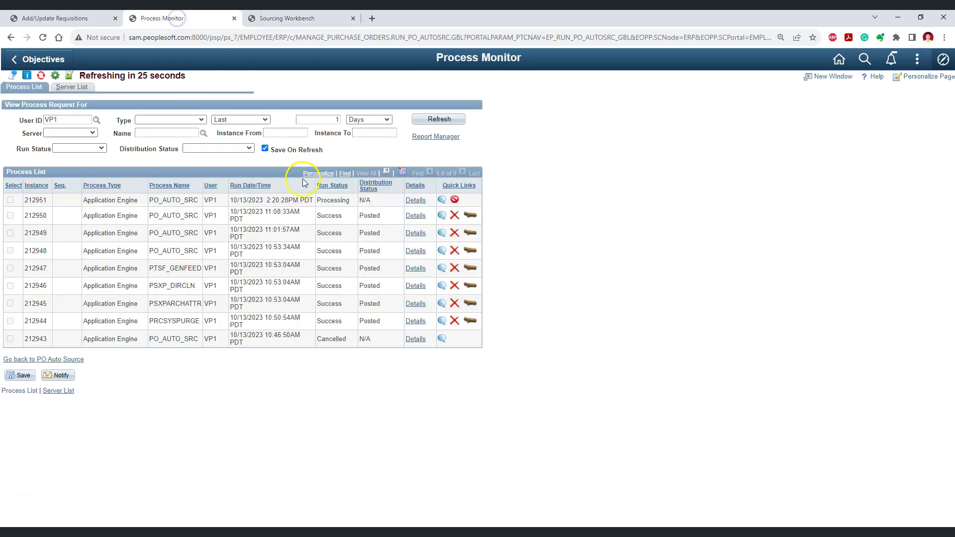
click(440, 121)
click(454, 120)
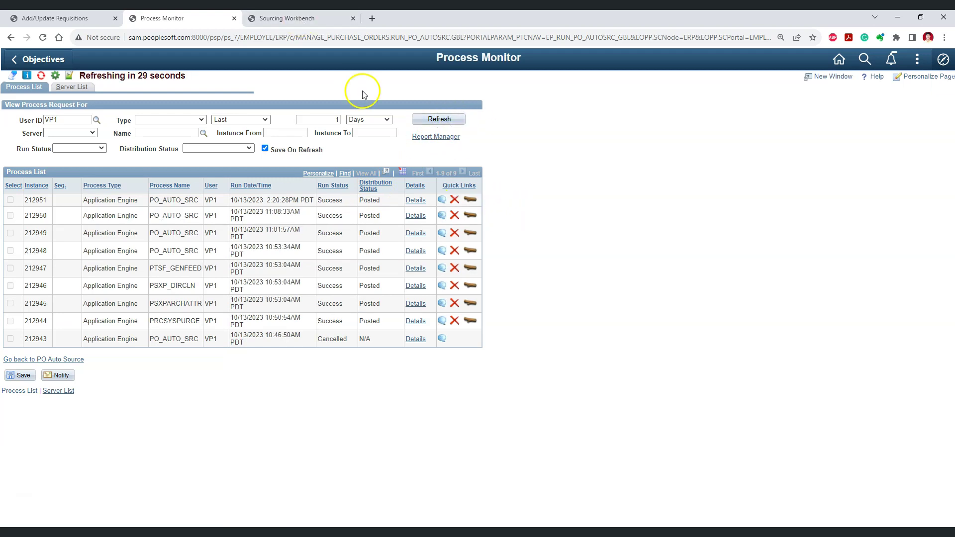
Rerun the Sourcing Workbench search and examine the staging status and stage info of both requisition lines
click(294, 23)
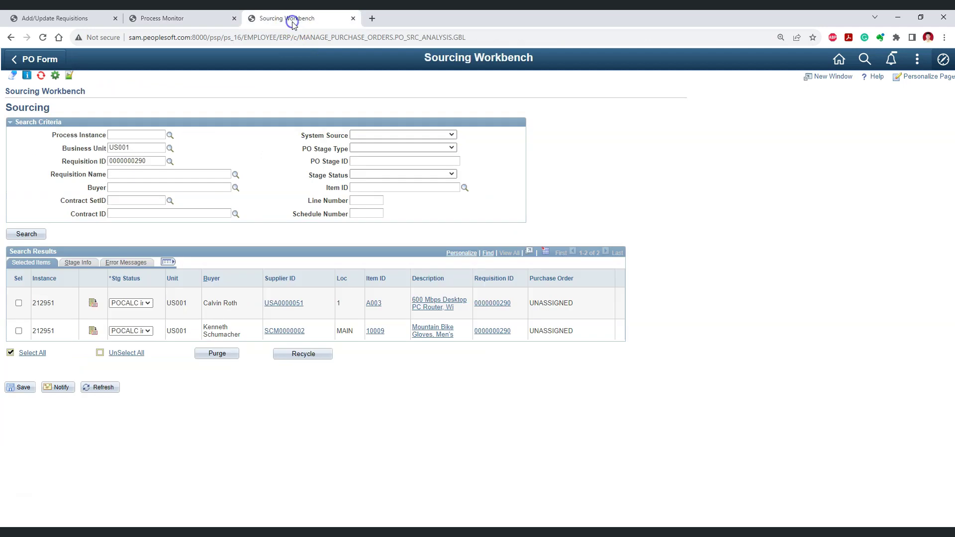
click(27, 235)
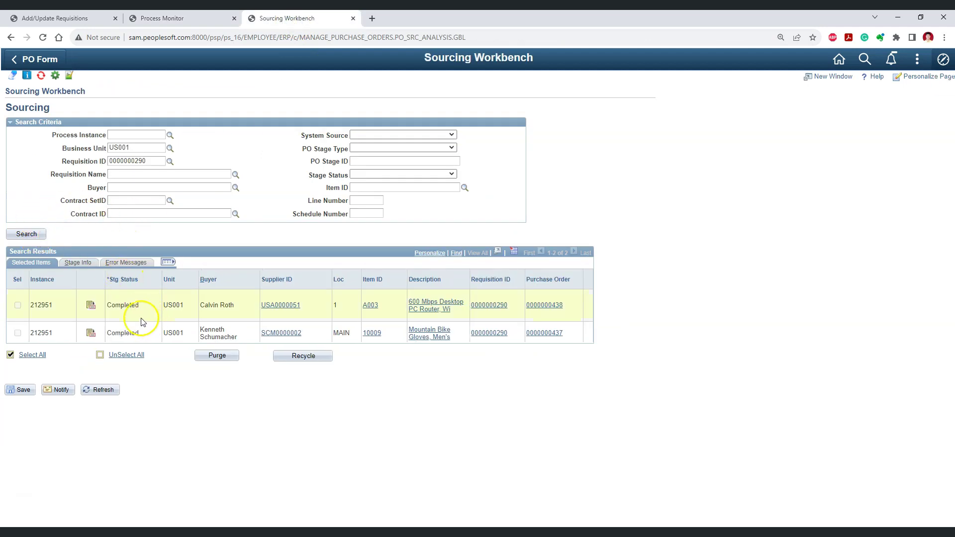
double_click(131, 306)
double_click(128, 333)
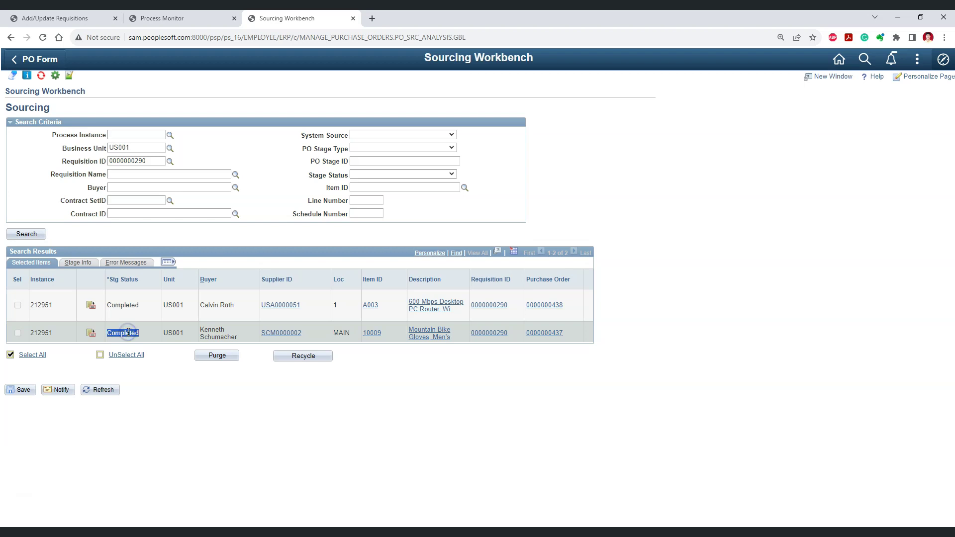
click(470, 394)
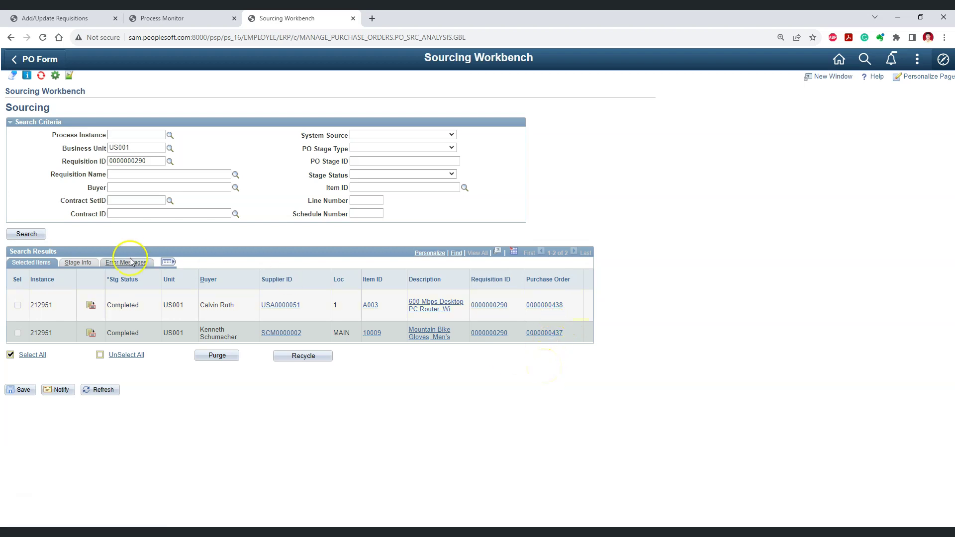
click(88, 267)
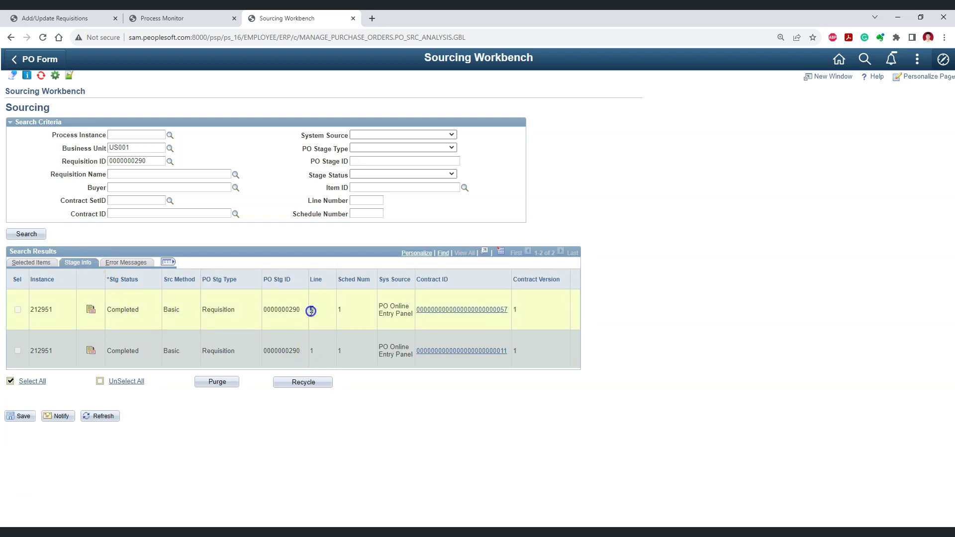
click(31, 262)
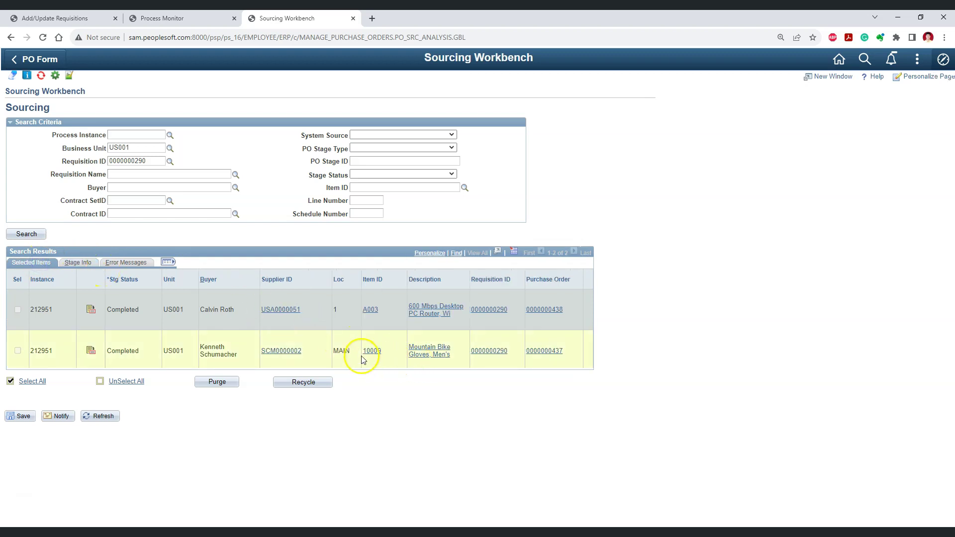
Open the purchase orders sourced for items 10009 and A003 and check the PO ID on the one for item 10009
click(548, 353)
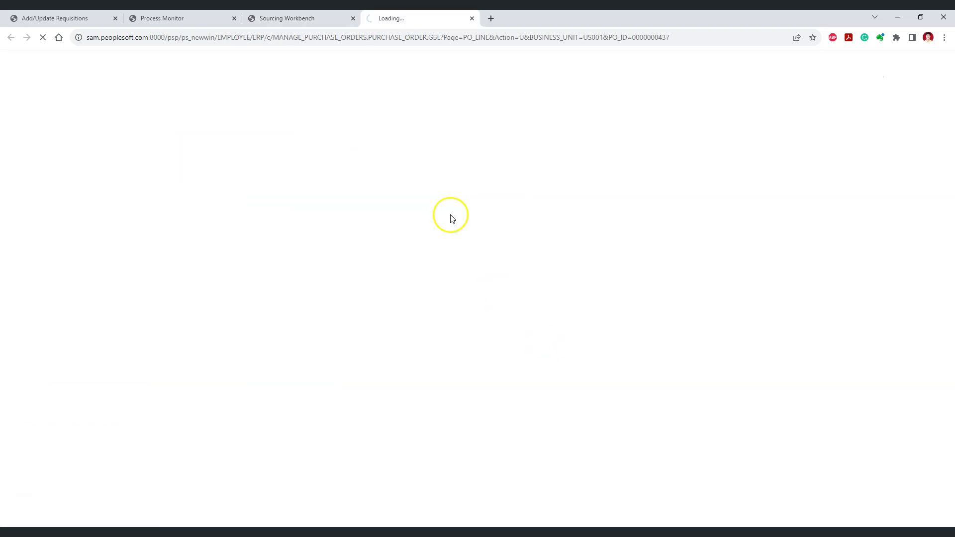
click(303, 20)
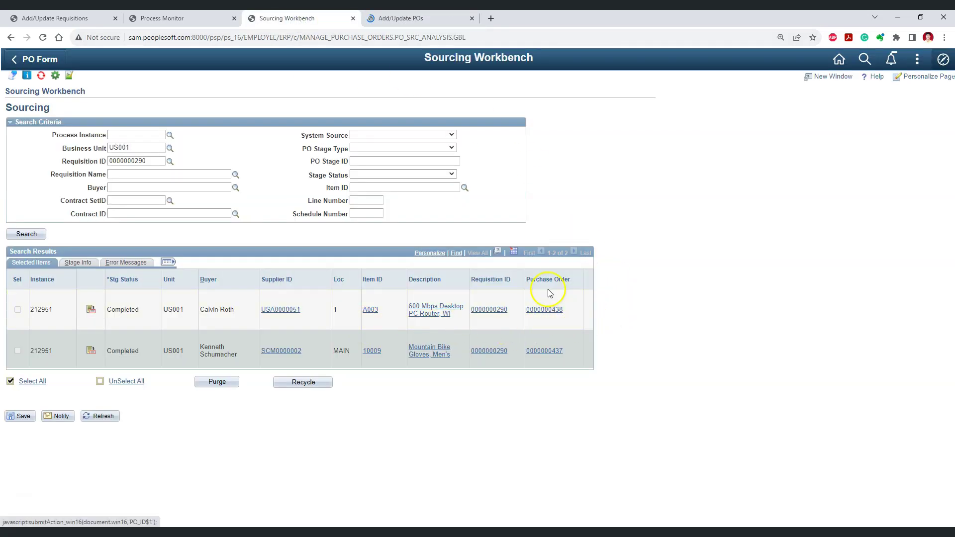
click(552, 315)
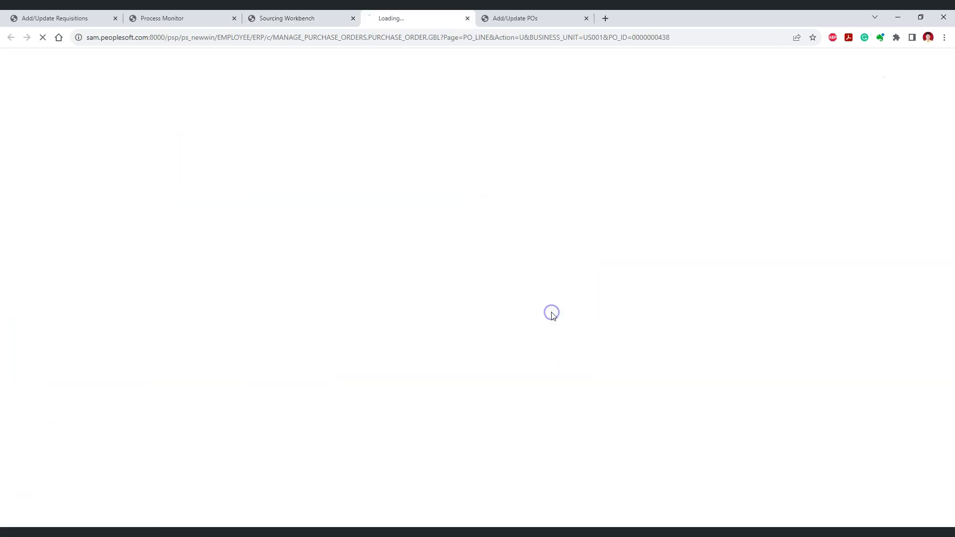
click(523, 18)
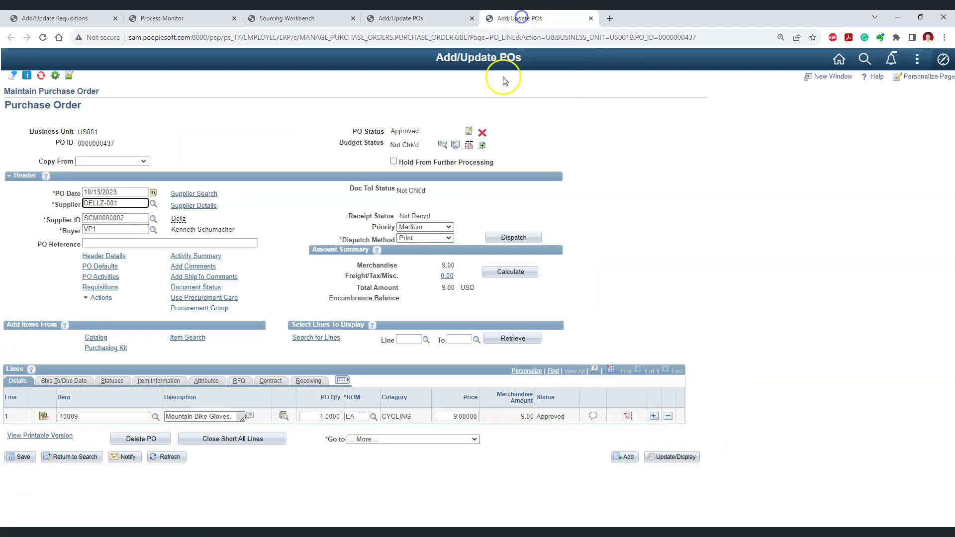
double_click(102, 144)
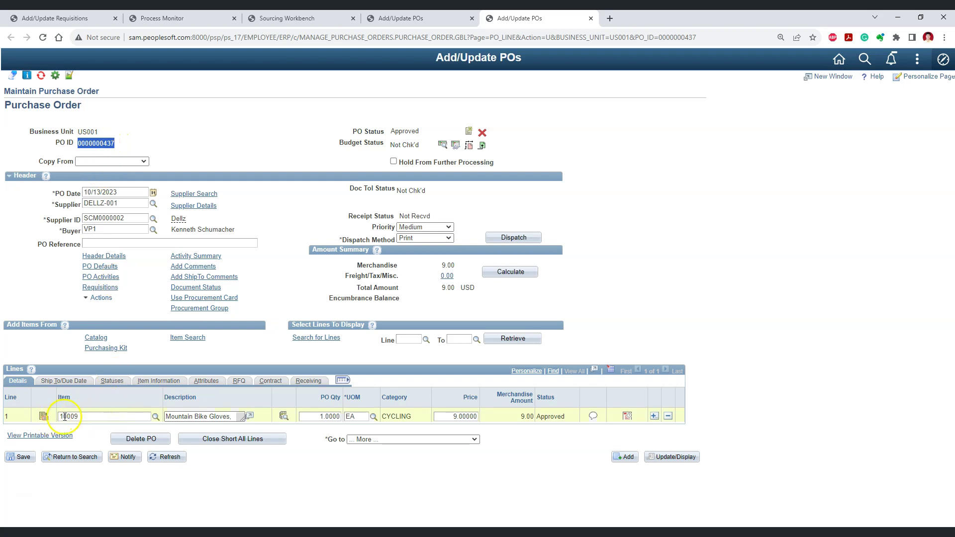
Compare the PO IDs and supplier IDs on the purchase orders sourced for items A003 and 10009
click(376, 18)
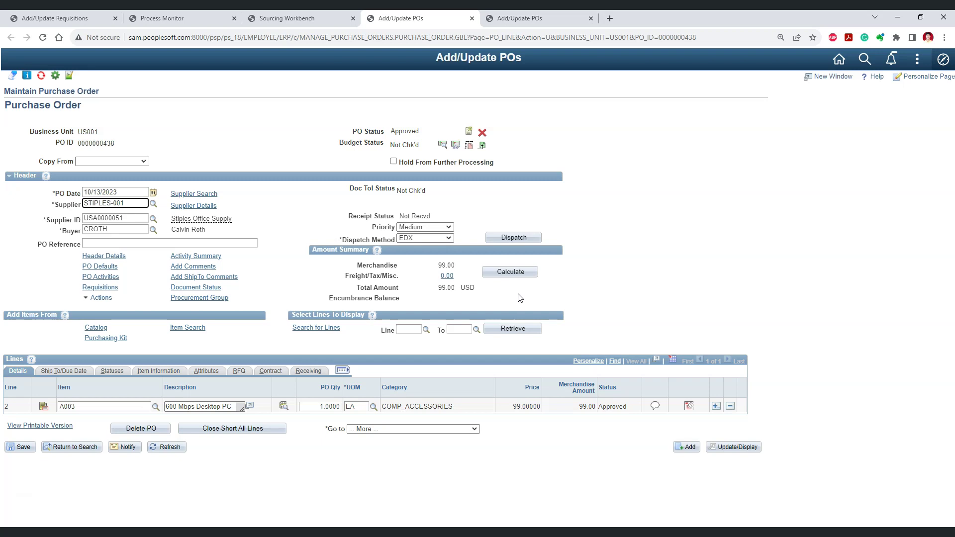
double_click(99, 144)
double_click(101, 217)
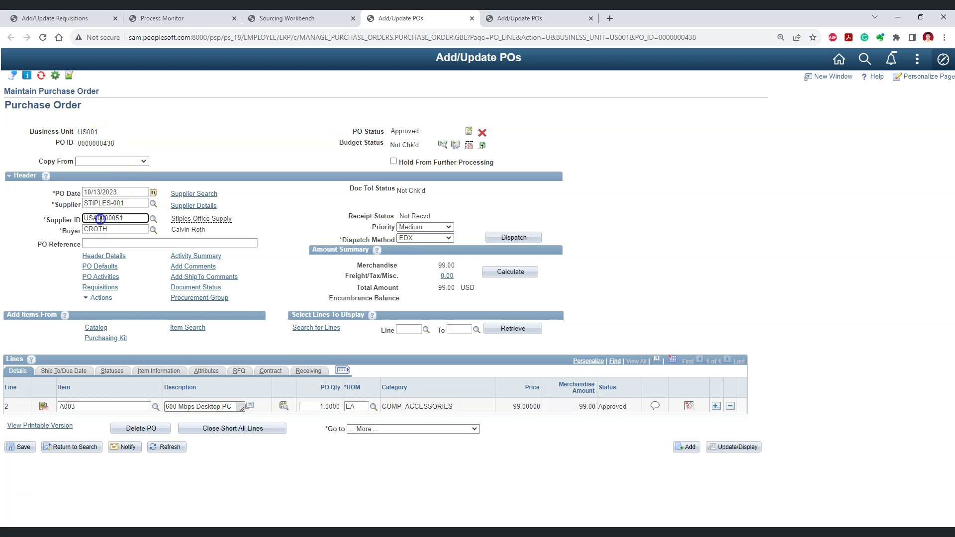
click(527, 18)
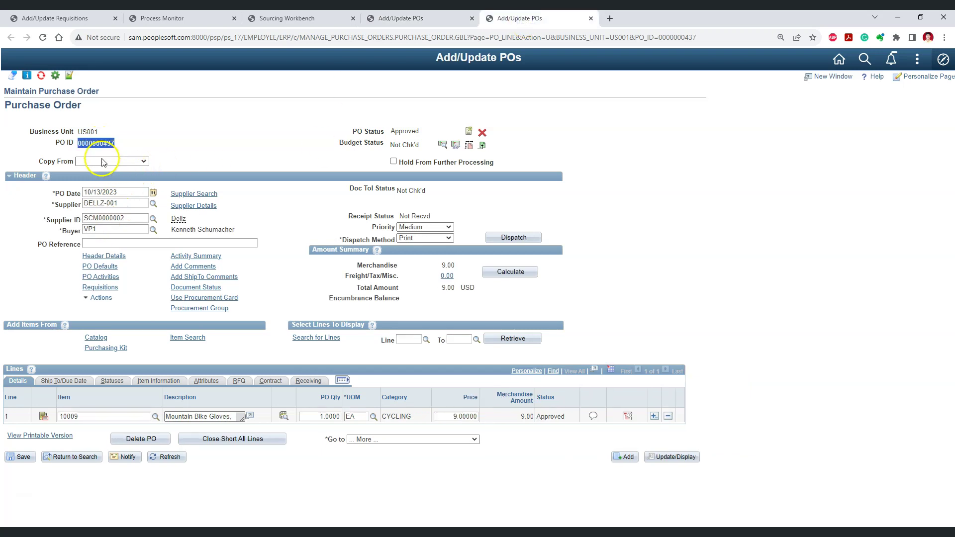
double_click(113, 217)
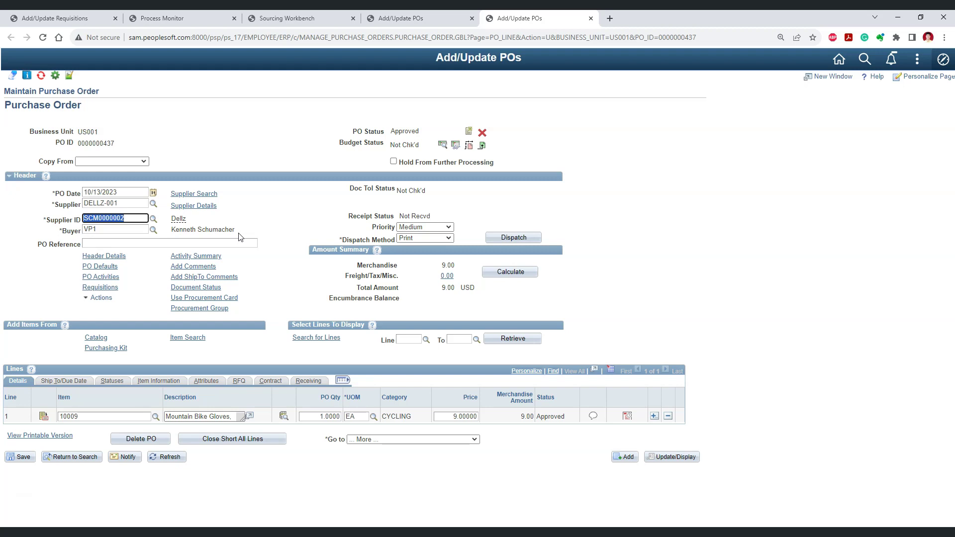
click(263, 197)
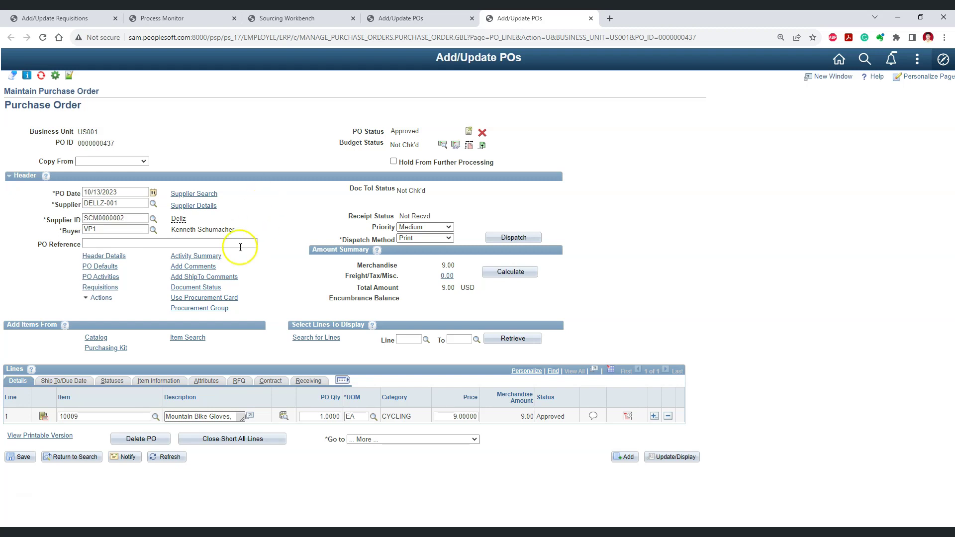
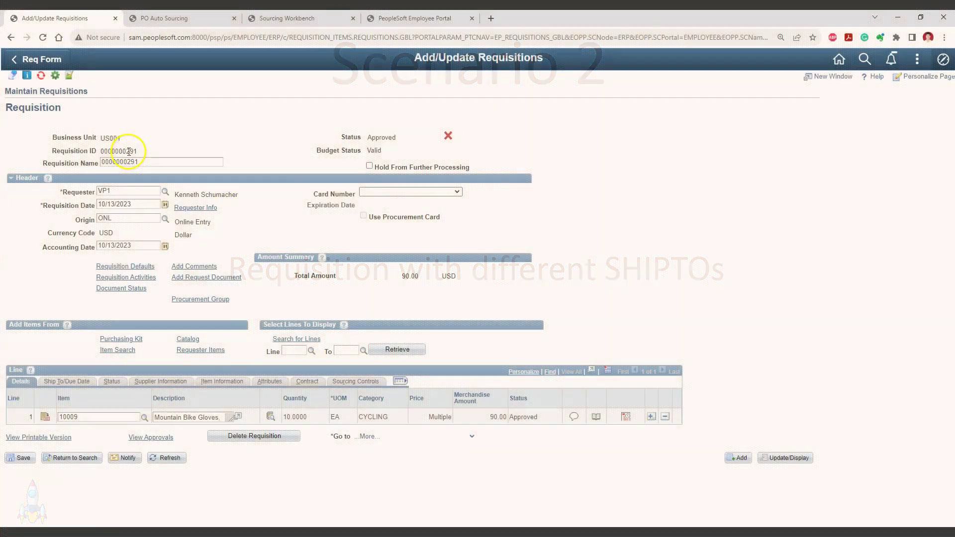
double_click(128, 151)
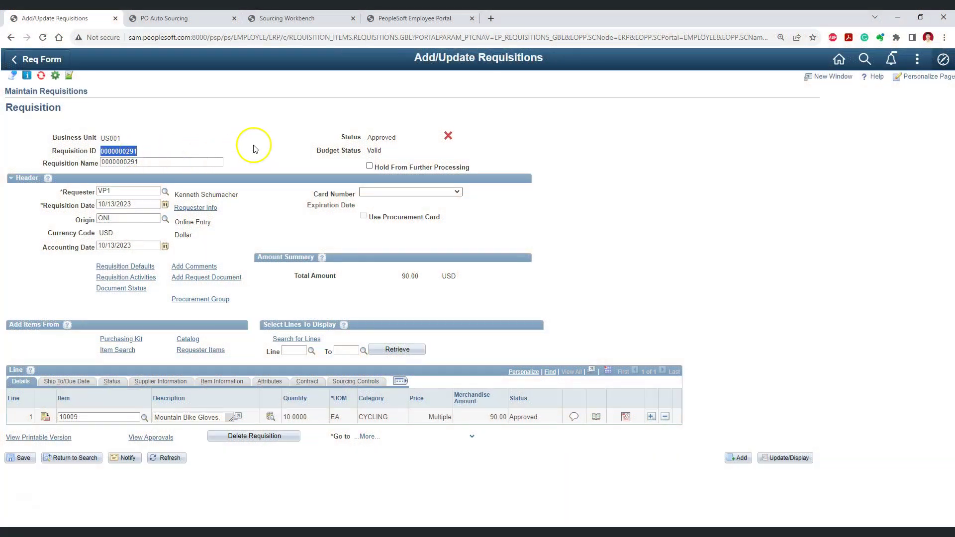
double_click(381, 137)
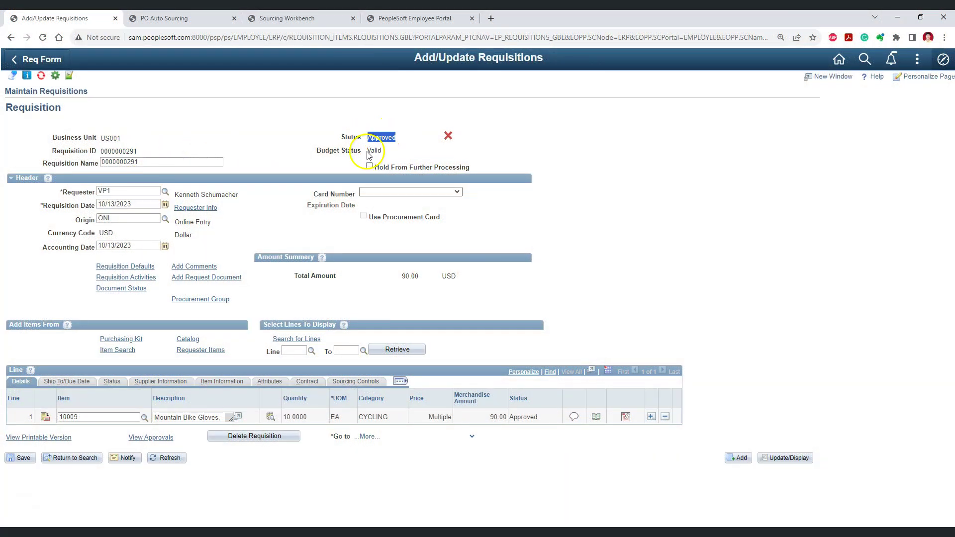
double_click(374, 151)
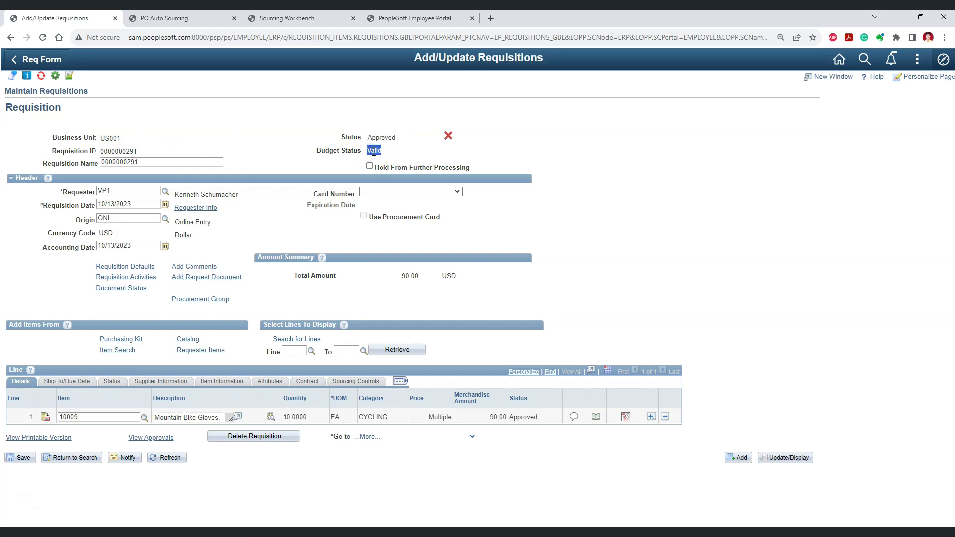
click(301, 234)
Open the schedule of line 1 for item 10009 and examine the ship-to locations of both schedules
click(626, 418)
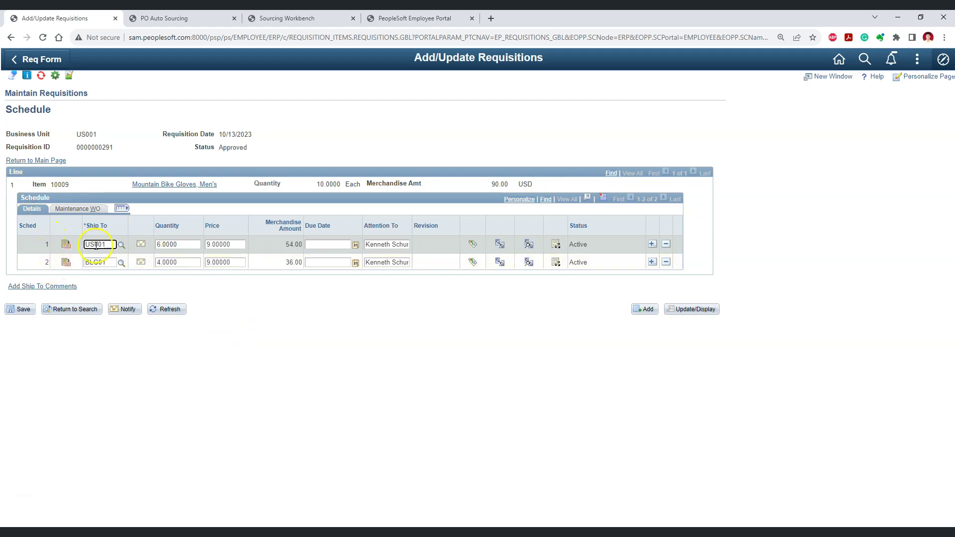
double_click(102, 261)
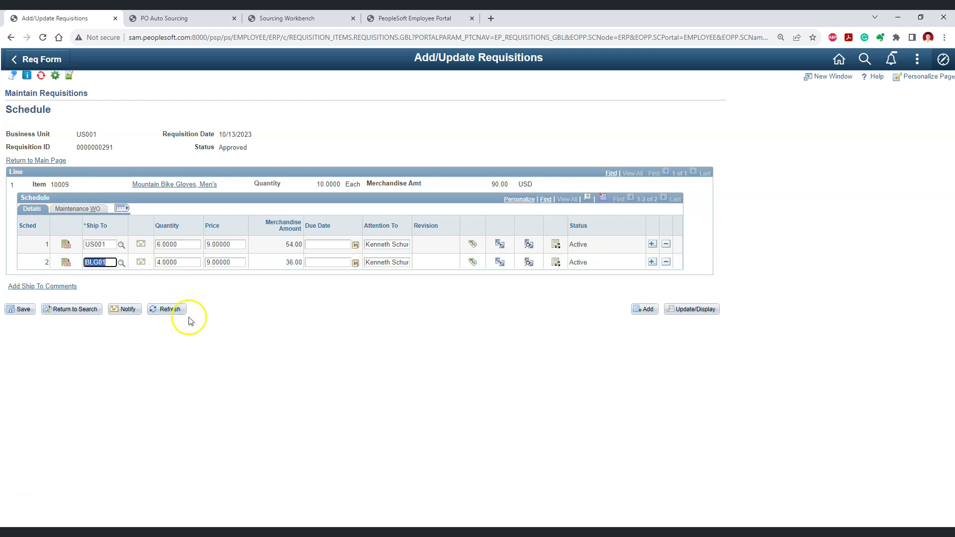
click(217, 329)
click(208, 313)
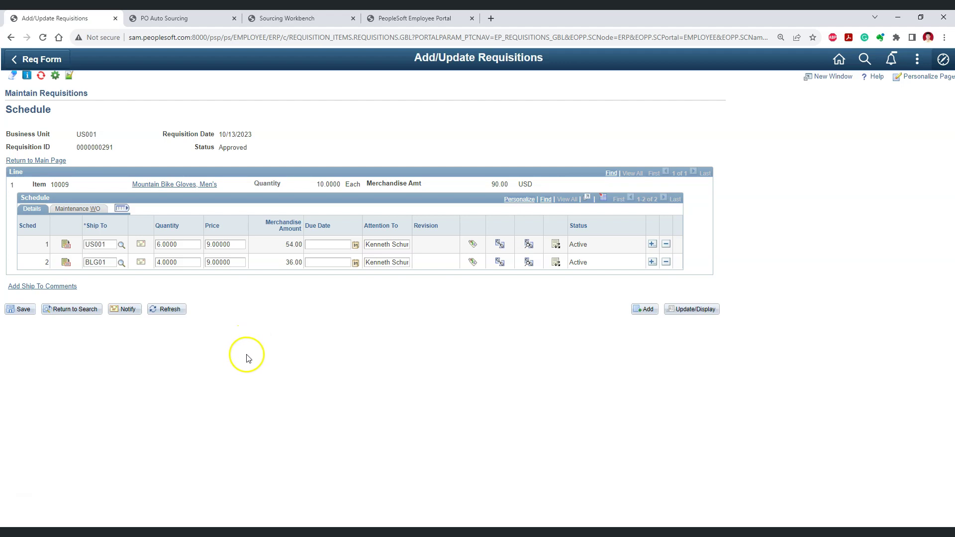
Open the Purchasing Definition of business unit US001 from the business-unit-related Financials/Supply Chain setup
click(431, 15)
click(94, 161)
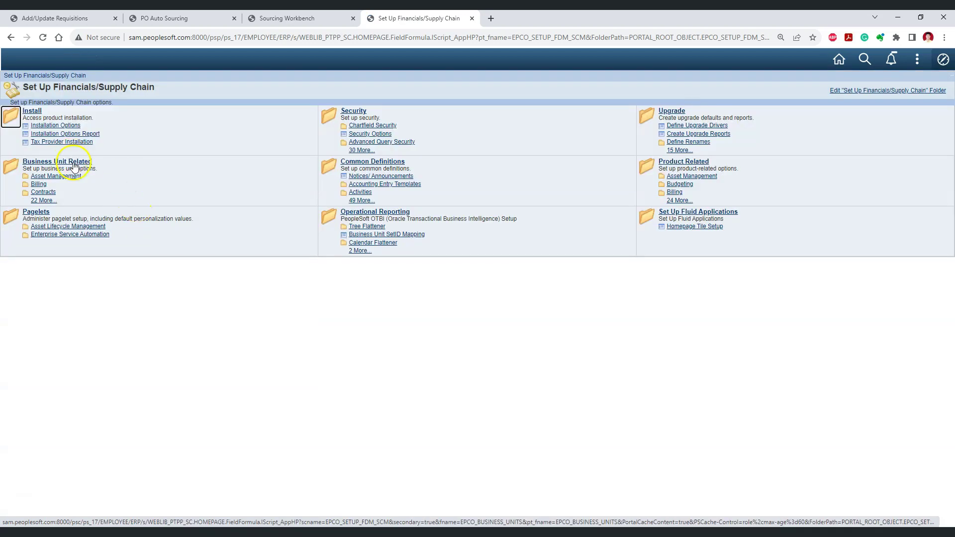
click(73, 162)
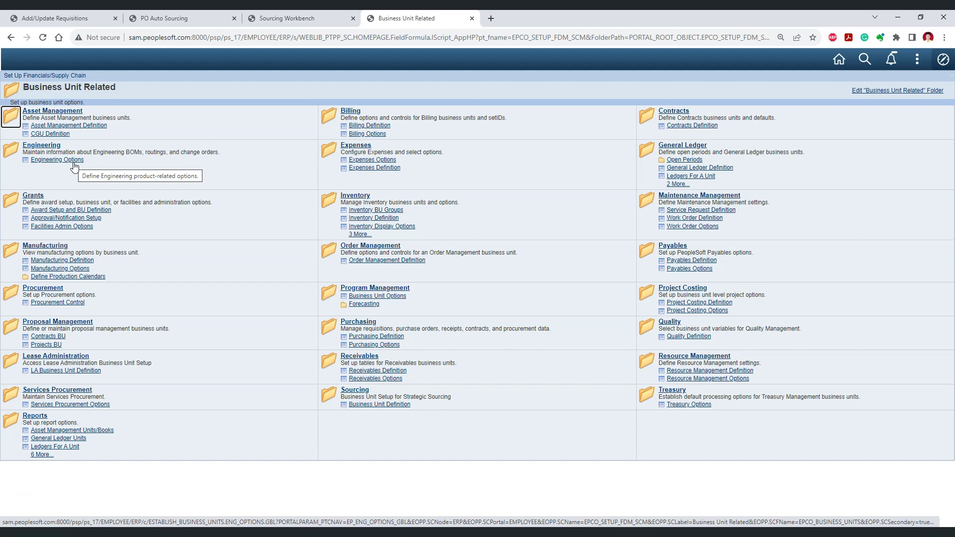
click(352, 323)
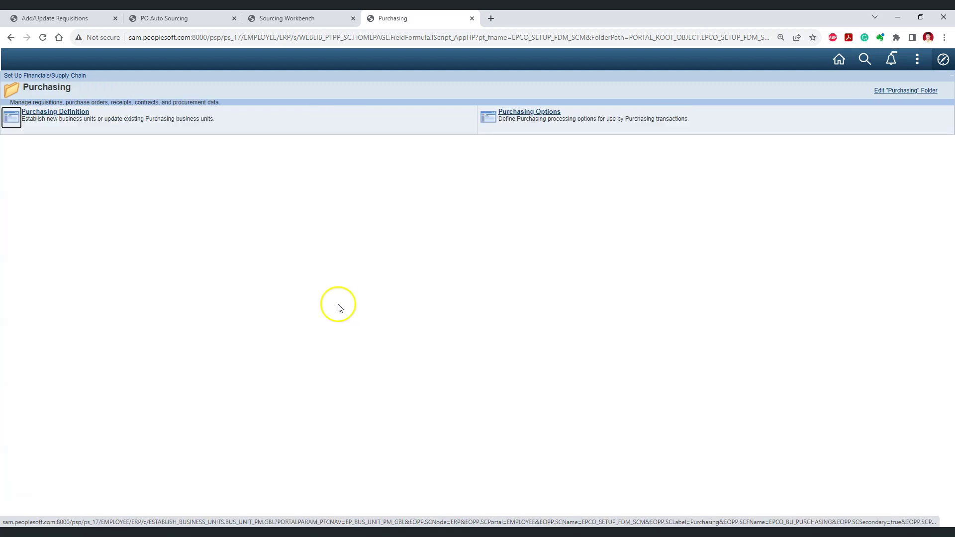
click(64, 113)
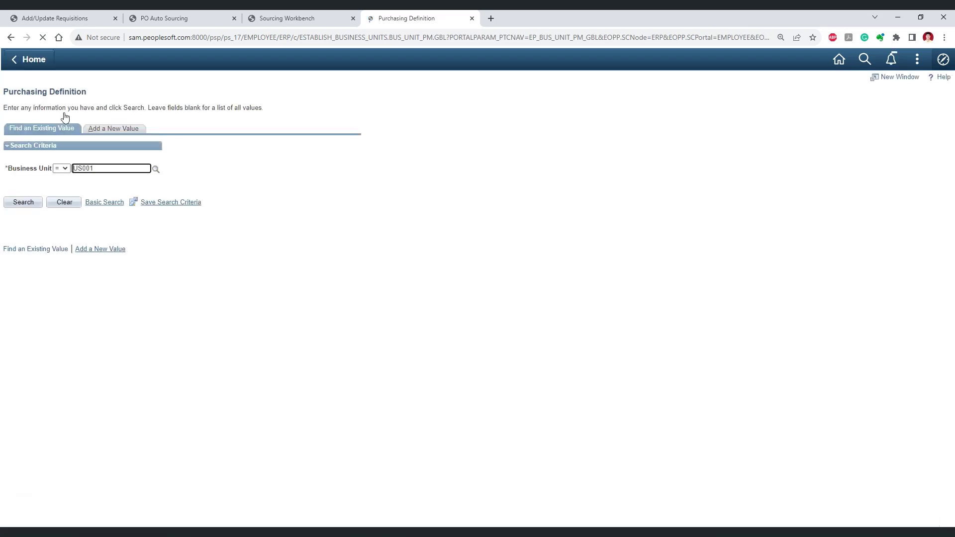
click(82, 170)
double_click(82, 169)
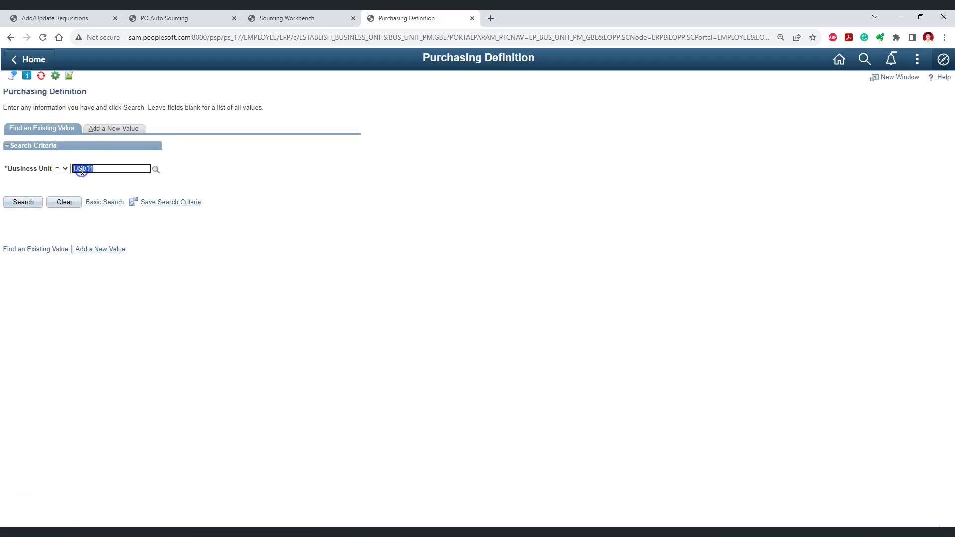
click(23, 202)
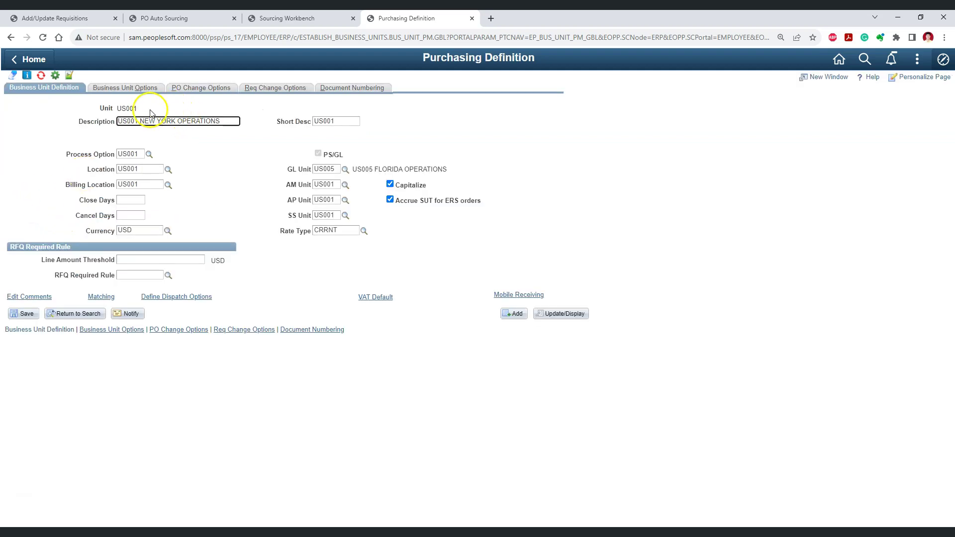
Check the Split PO by Ship To setting in the business unit options of US001
click(148, 92)
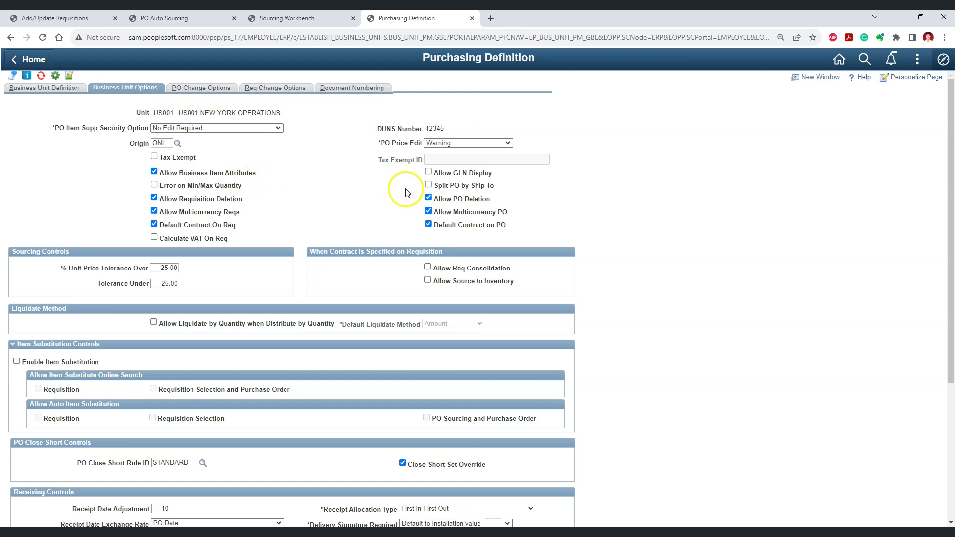
drag(438, 189, 498, 188)
click(567, 215)
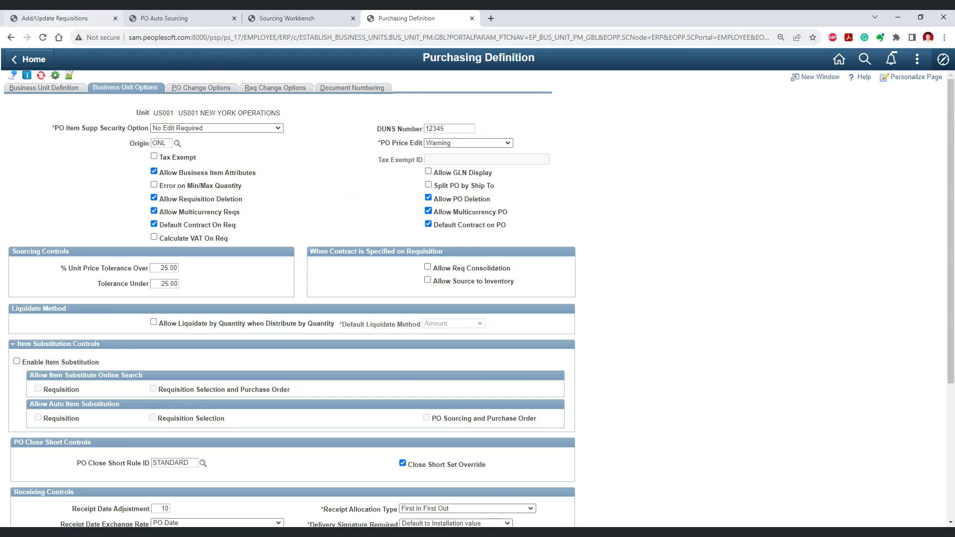
click(75, 18)
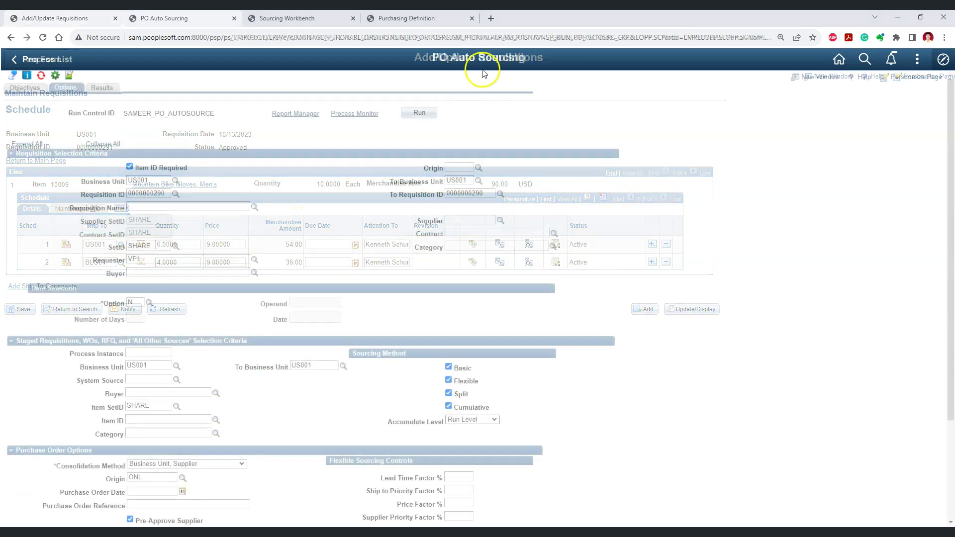
double_click(149, 193)
text(0000000291)
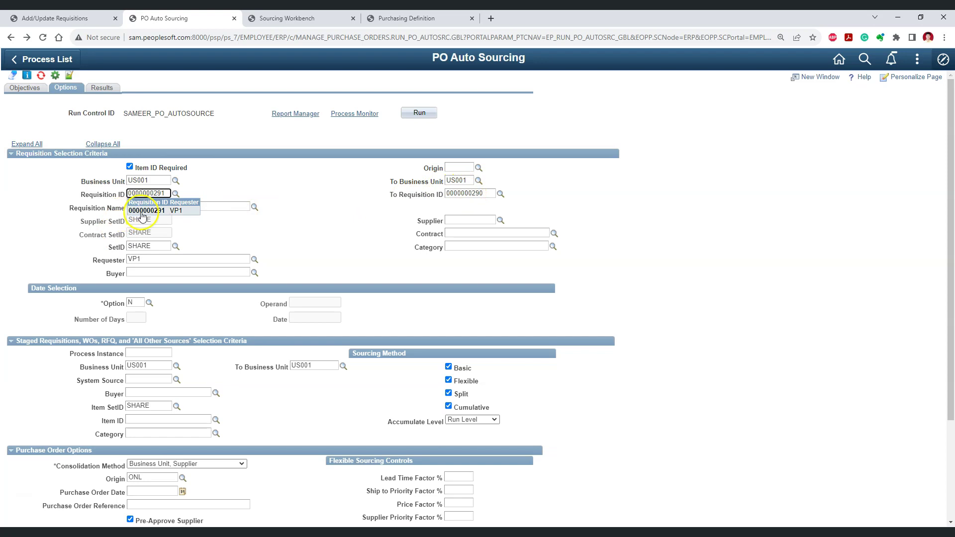
double_click(487, 194)
text(0000000291)
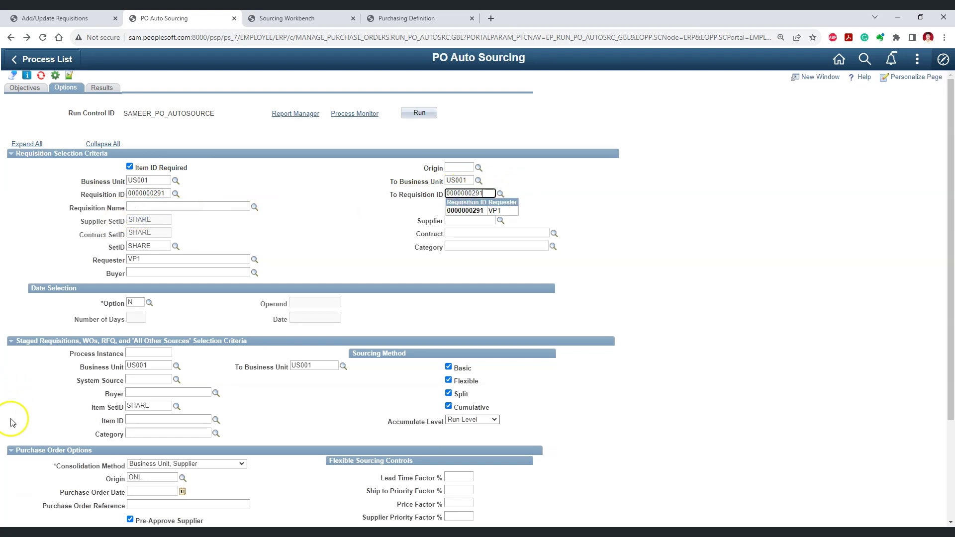
click(453, 211)
scroll(453, 213, down, 3)
click(25, 507)
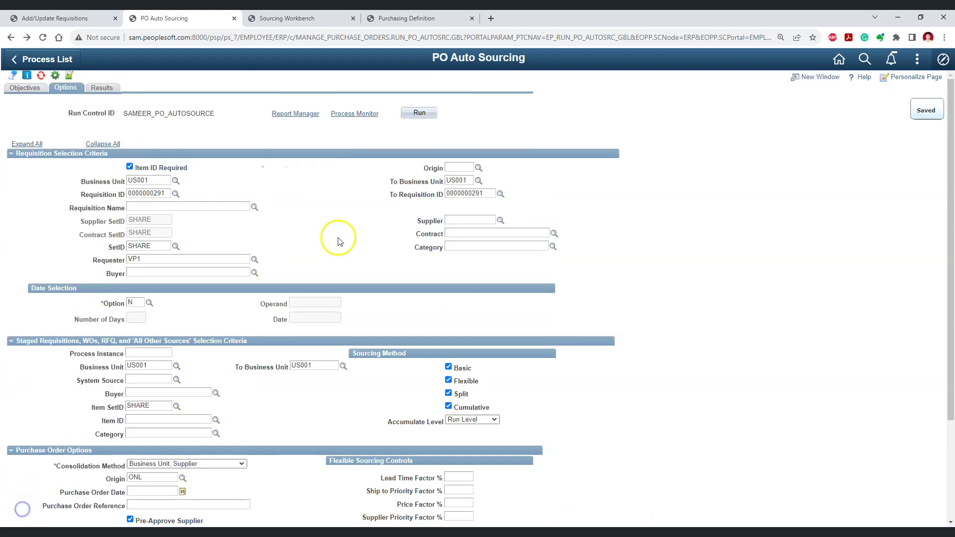
click(420, 114)
click(22, 250)
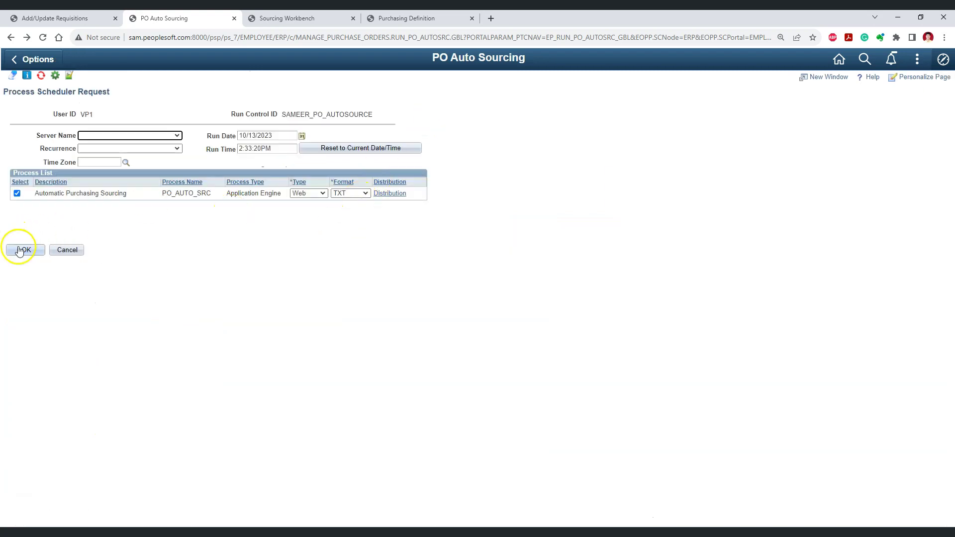
click(293, 18)
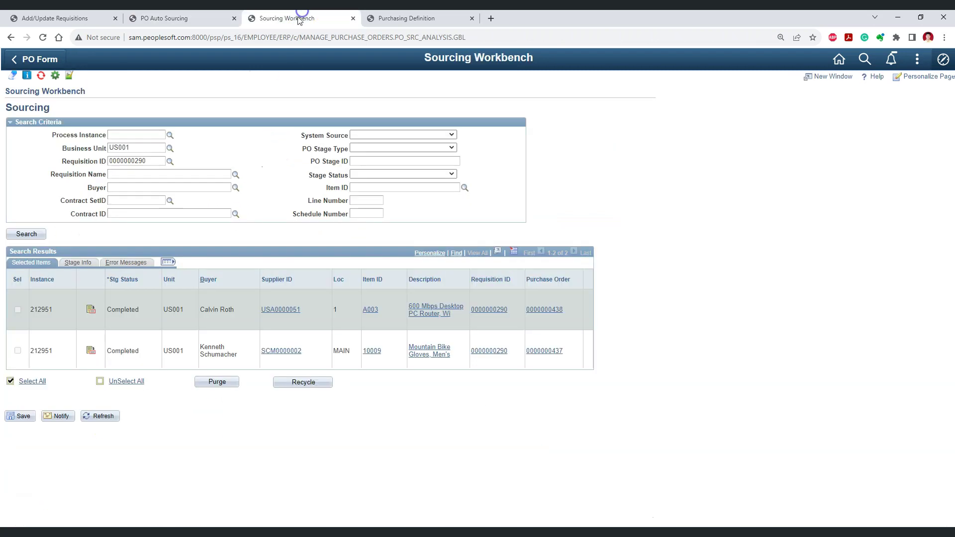
double_click(128, 162)
text(0000000291)
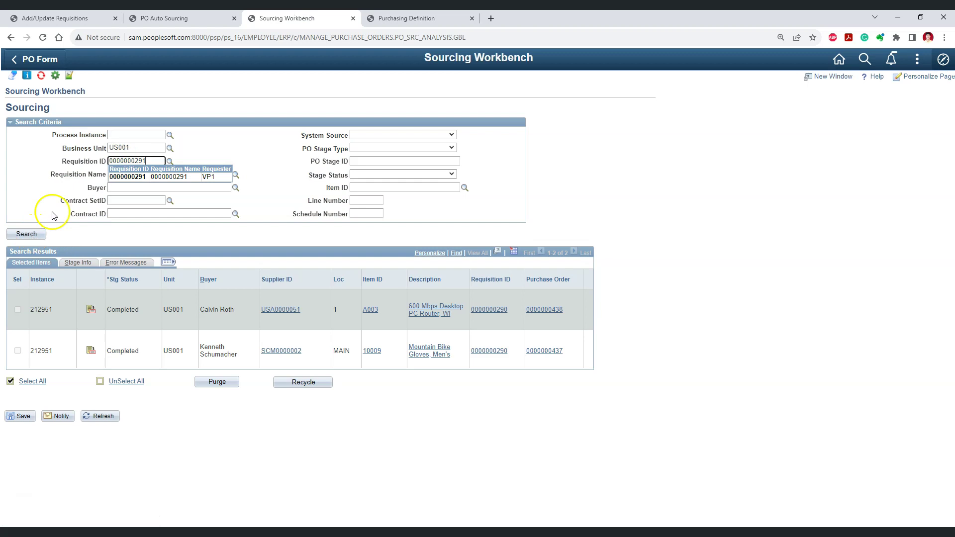
click(27, 234)
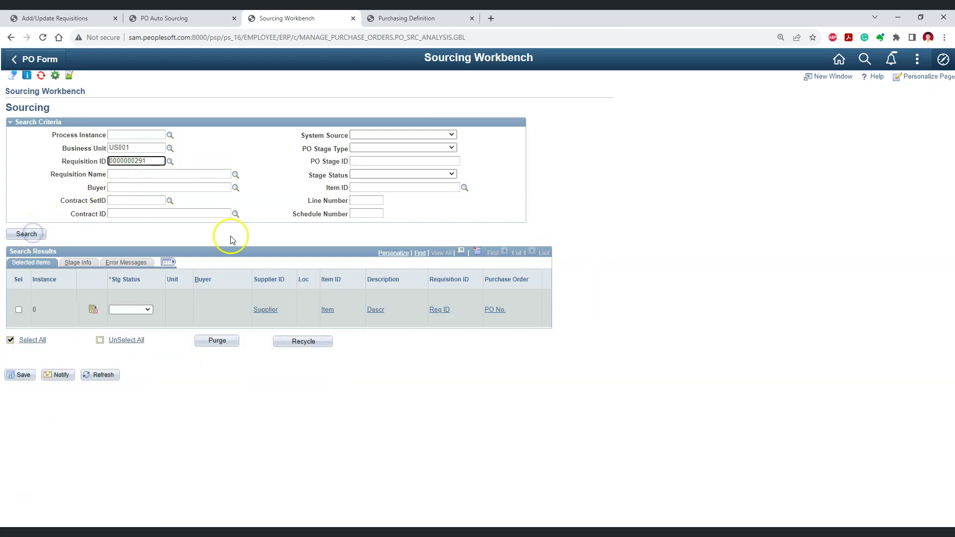
Open the Process Monitor from PO Auto Sourcing and refresh the status of the new PO_AUTO_SRC run
click(172, 20)
click(359, 115)
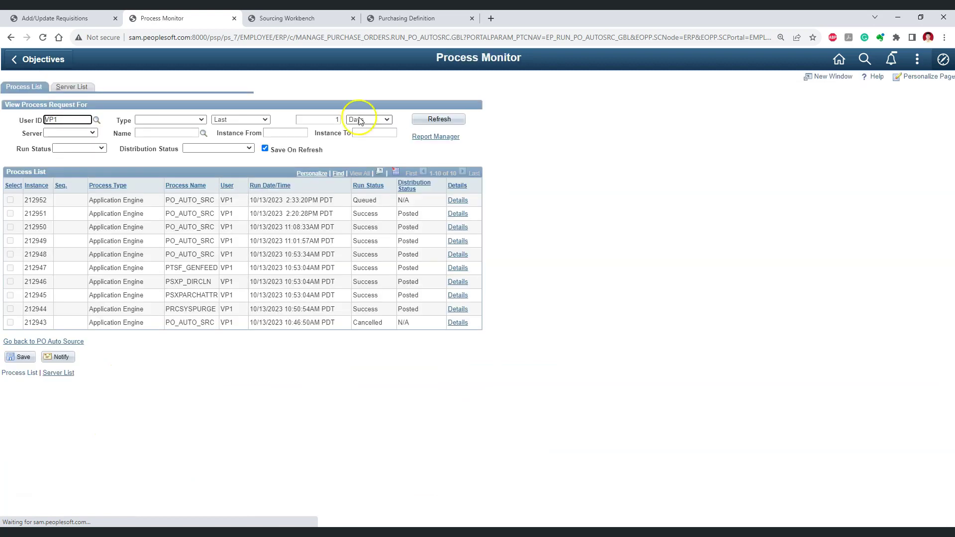
click(438, 119)
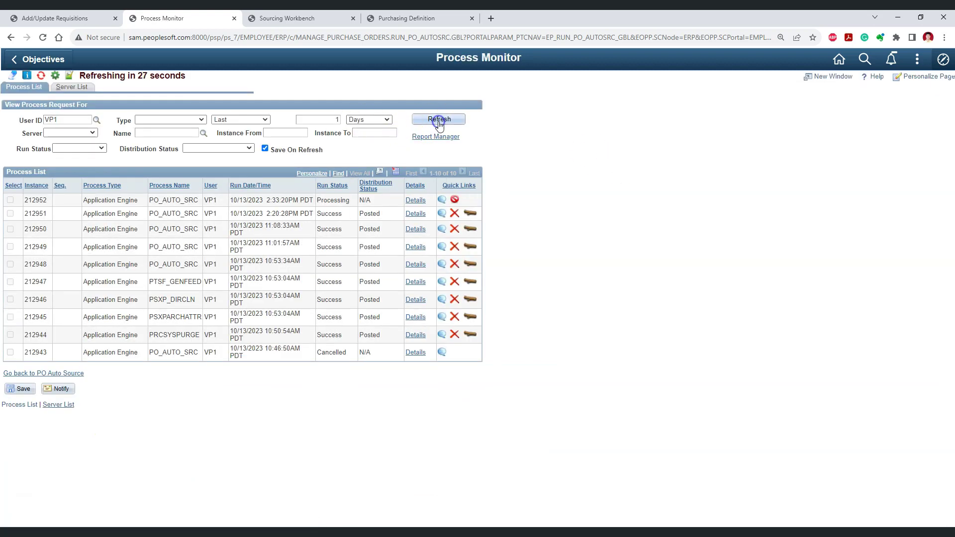
key(ctrl+Tab)
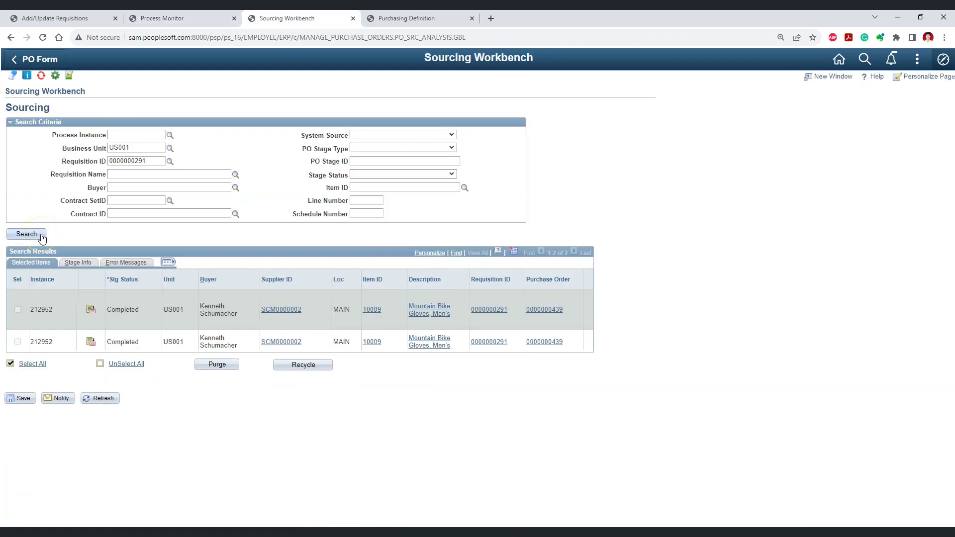
click(133, 161)
click(247, 351)
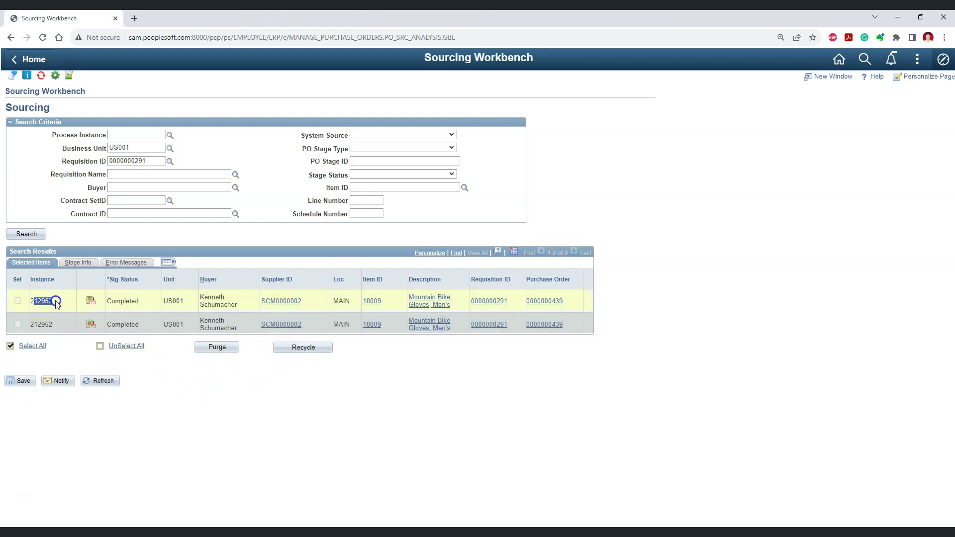
drag(51, 325, 38, 324)
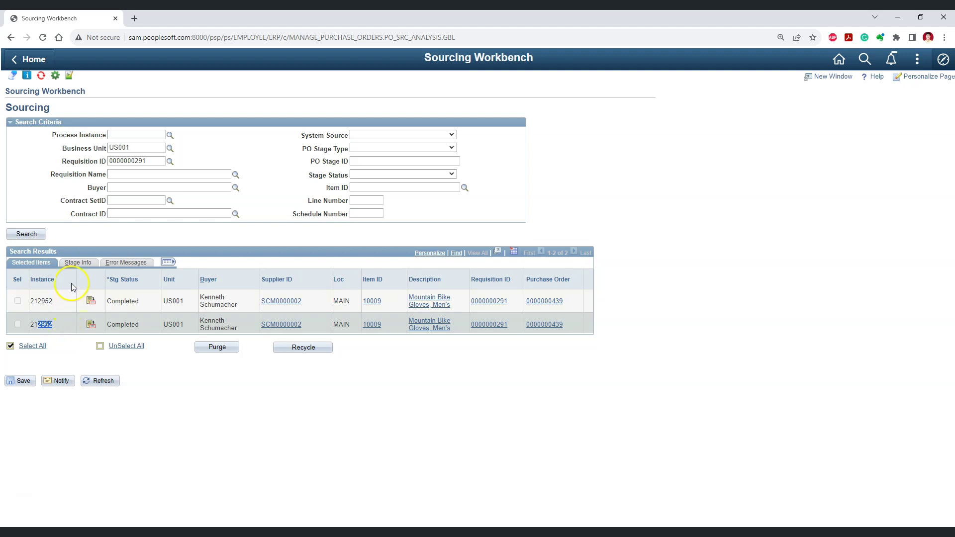
Examine the stage info of both staged rows, comparing their line and schedule numbers
click(82, 267)
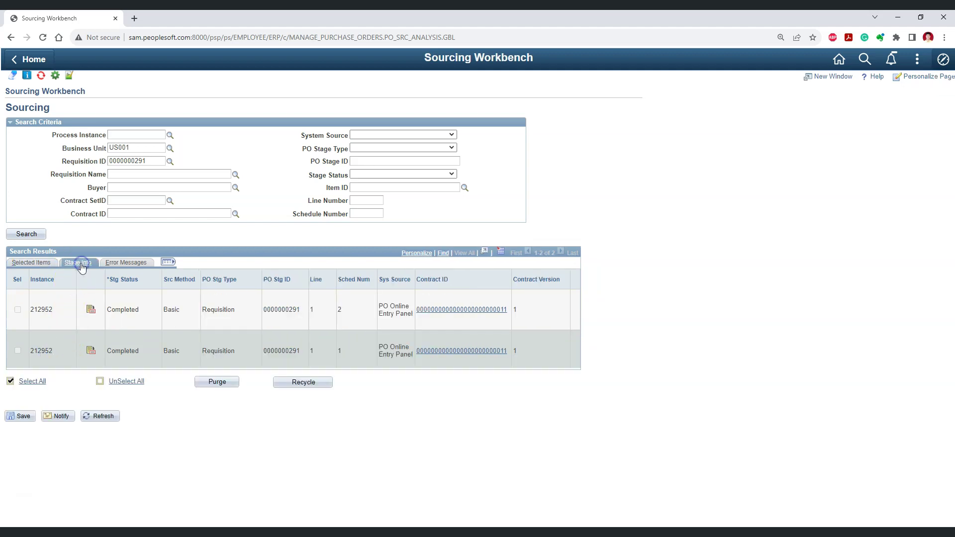
double_click(313, 310)
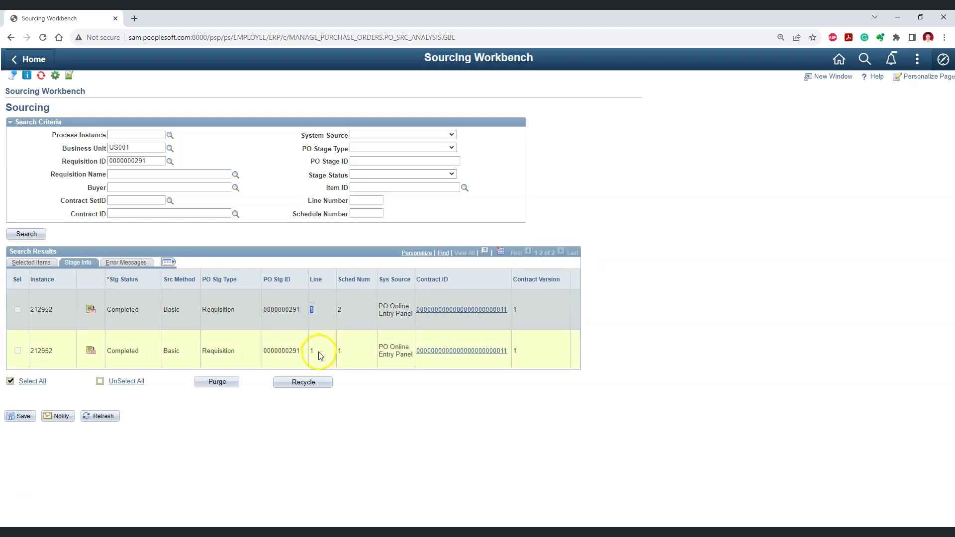
double_click(312, 351)
drag(351, 355, 337, 353)
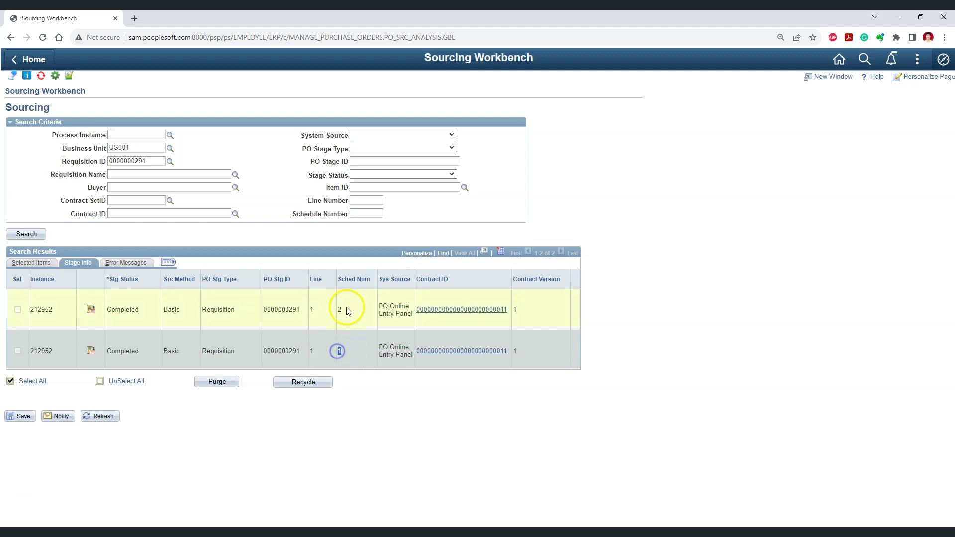
double_click(340, 310)
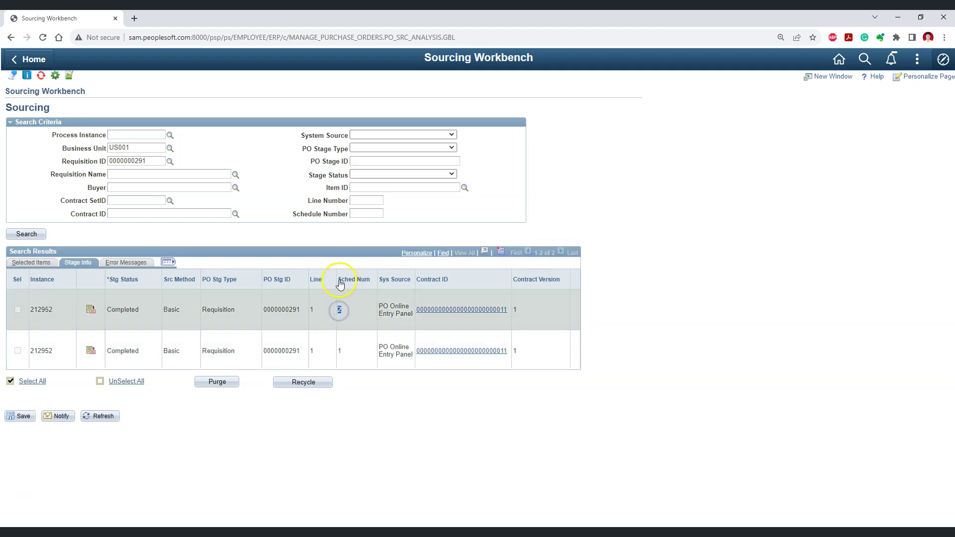
click(31, 267)
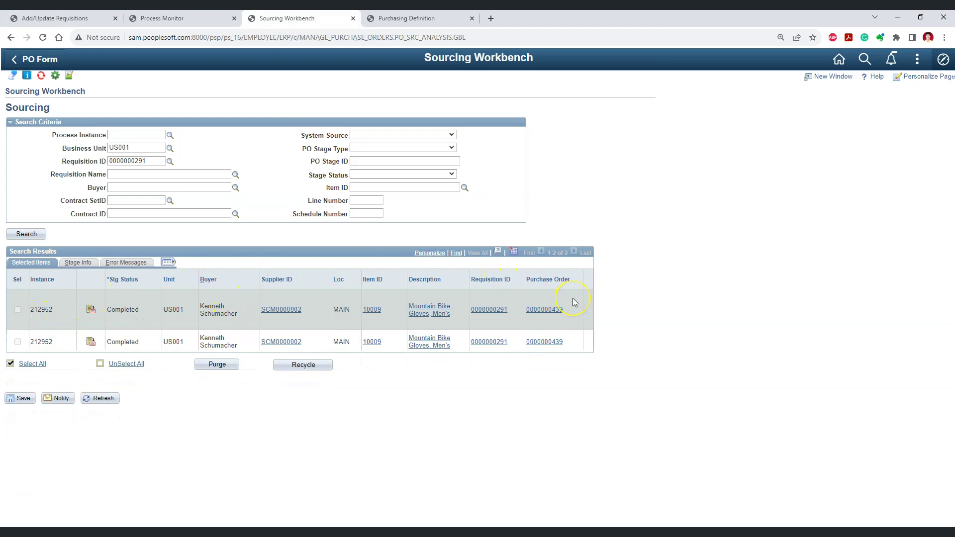
click(555, 317)
click(551, 312)
click(551, 315)
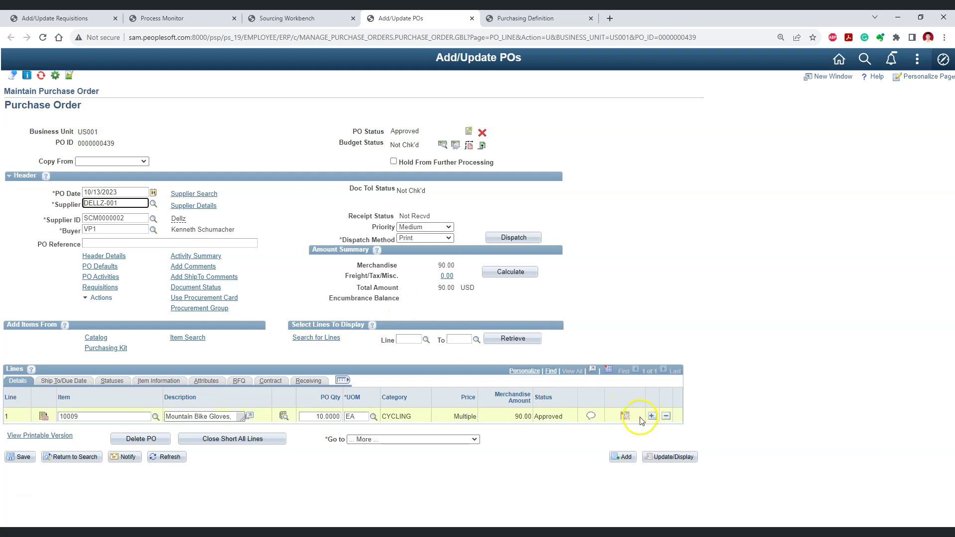
click(624, 416)
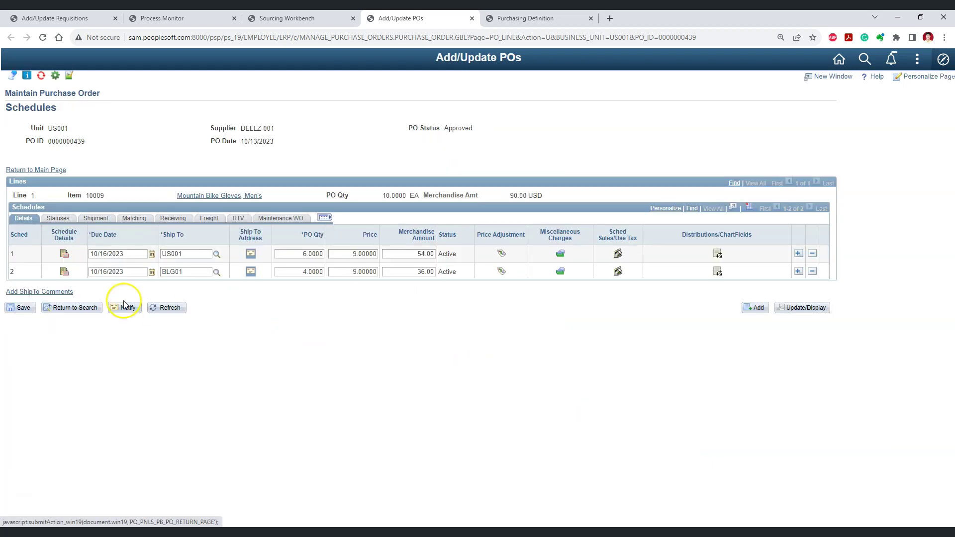
double_click(178, 255)
double_click(174, 272)
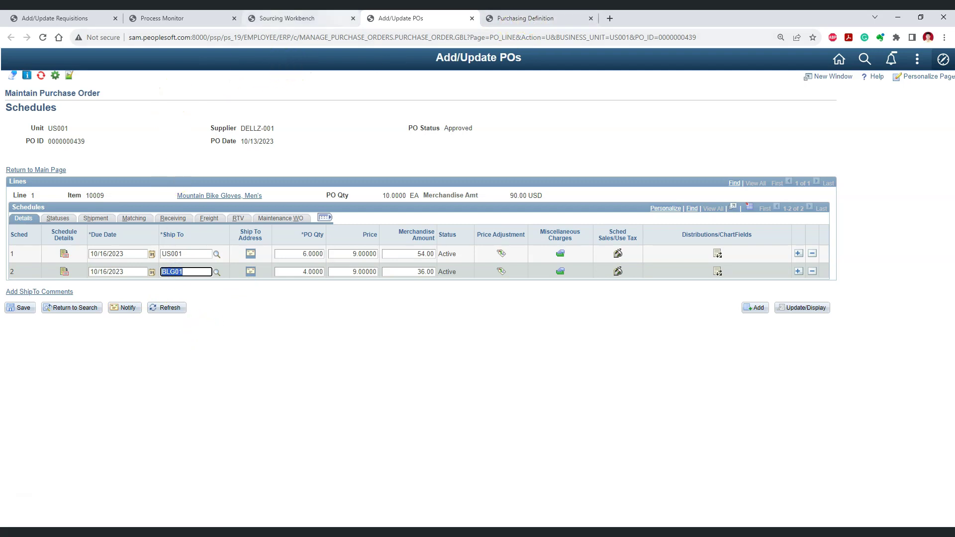
Close the purchase order, enable Split PO by Ship To in the US001 business unit options and save the definition
click(525, 18)
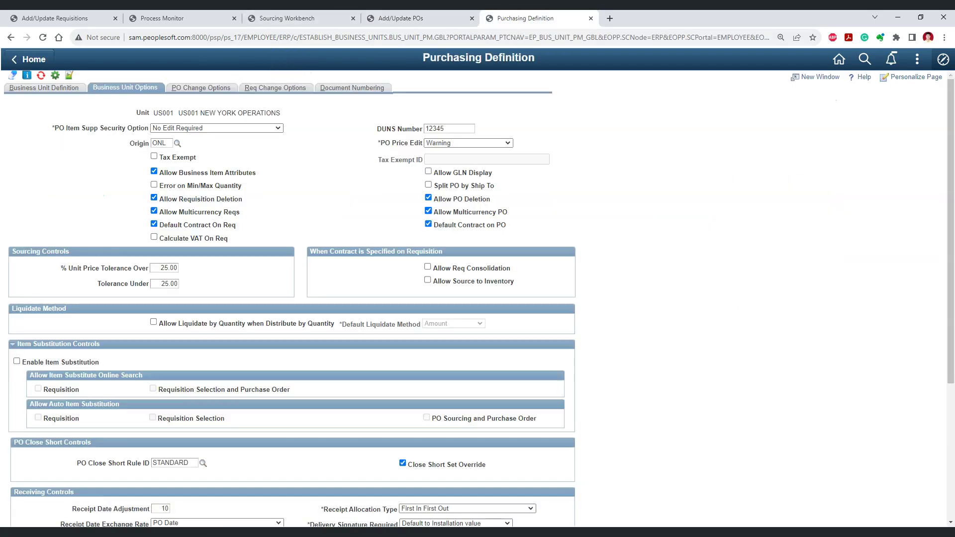
key(ctrl+w)
click(429, 186)
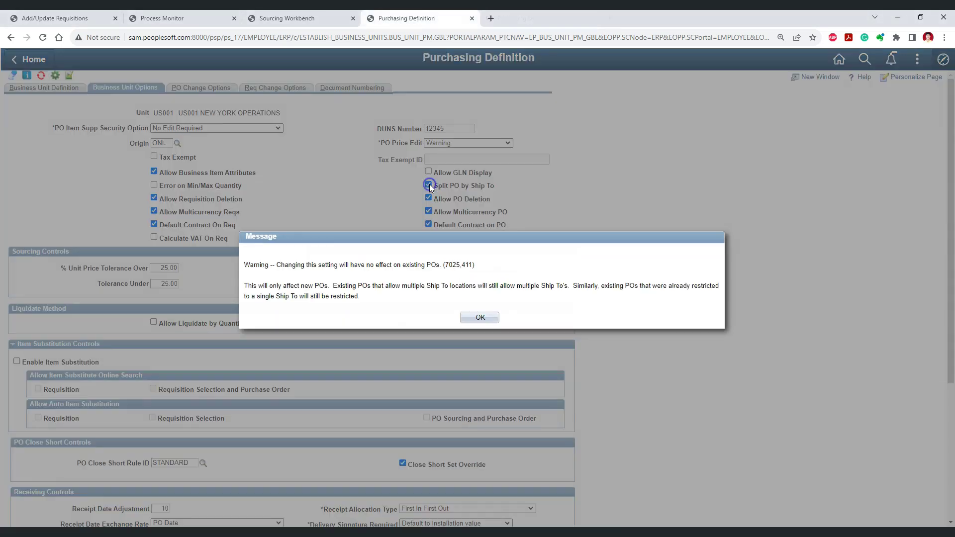
click(481, 317)
scroll(444, 312, down, 4)
click(31, 502)
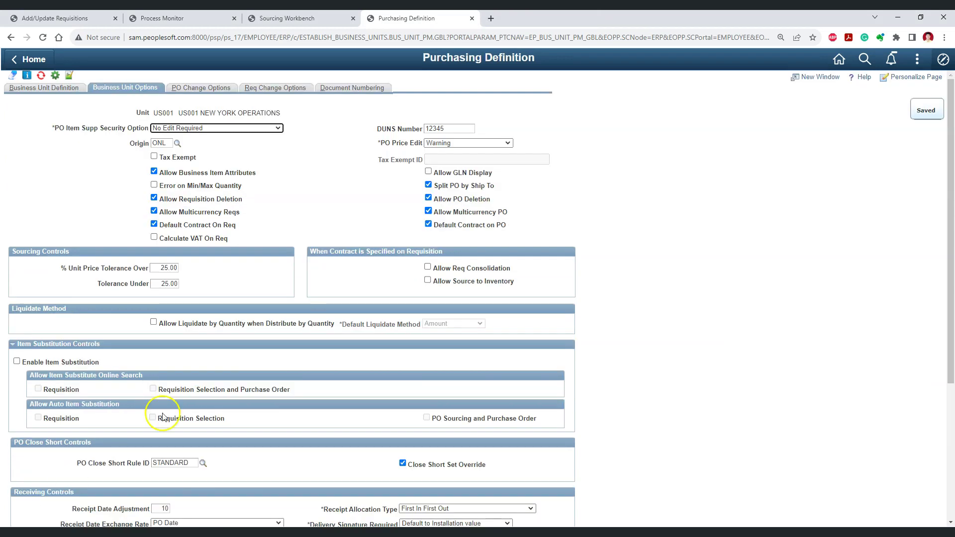
click(55, 17)
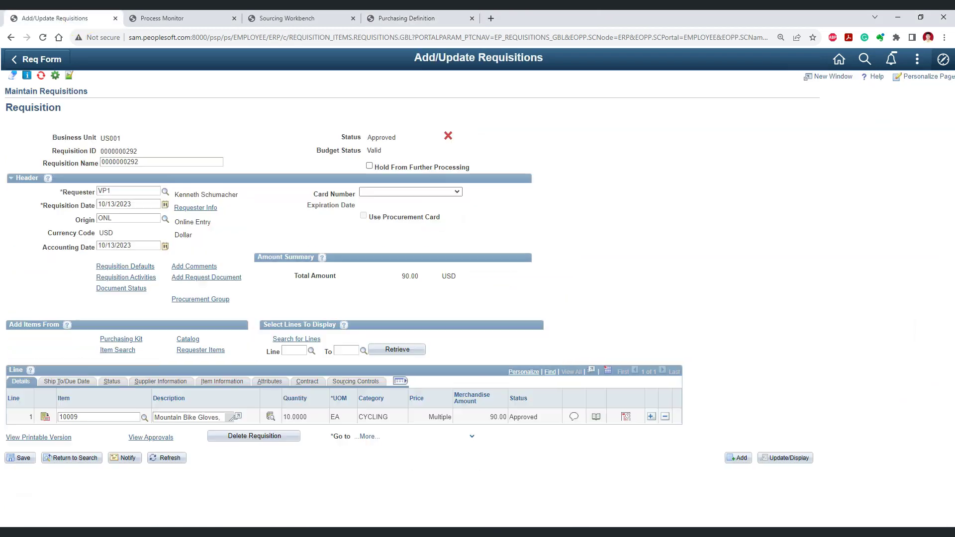
double_click(128, 151)
double_click(378, 137)
double_click(376, 151)
double_click(69, 417)
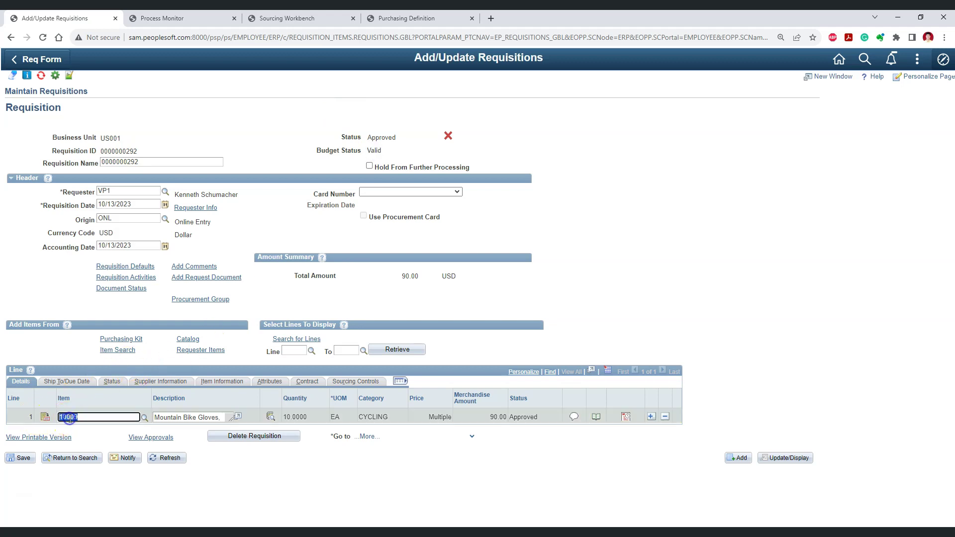
click(627, 416)
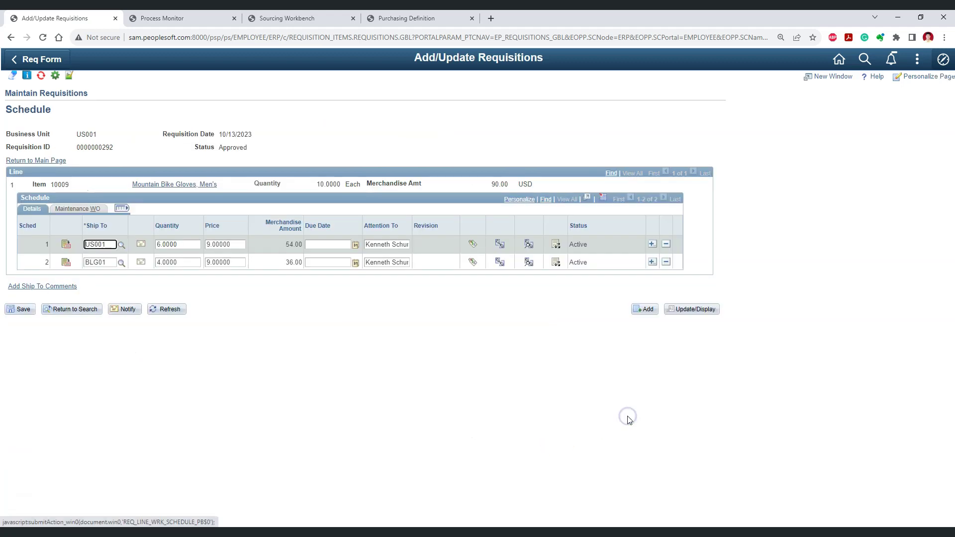
double_click(93, 263)
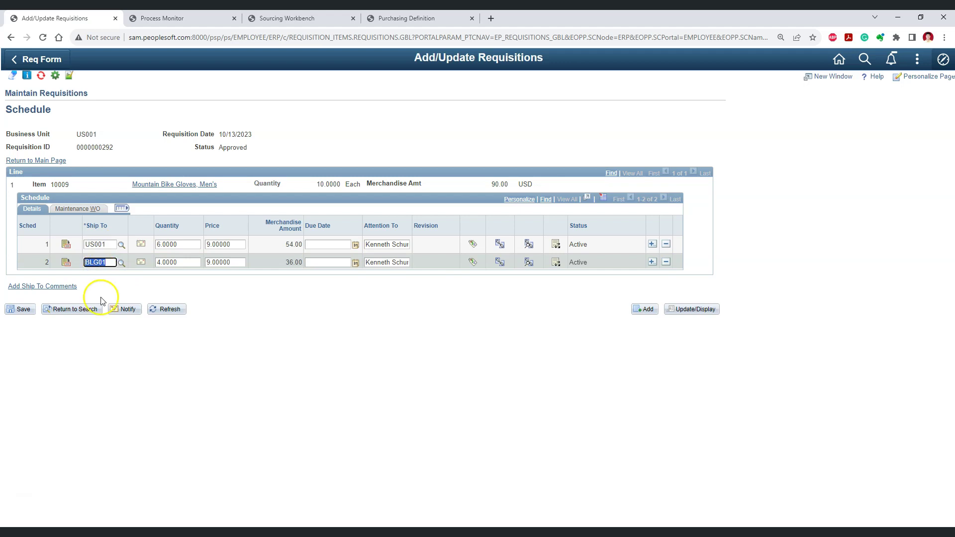
click(75, 309)
click(399, 20)
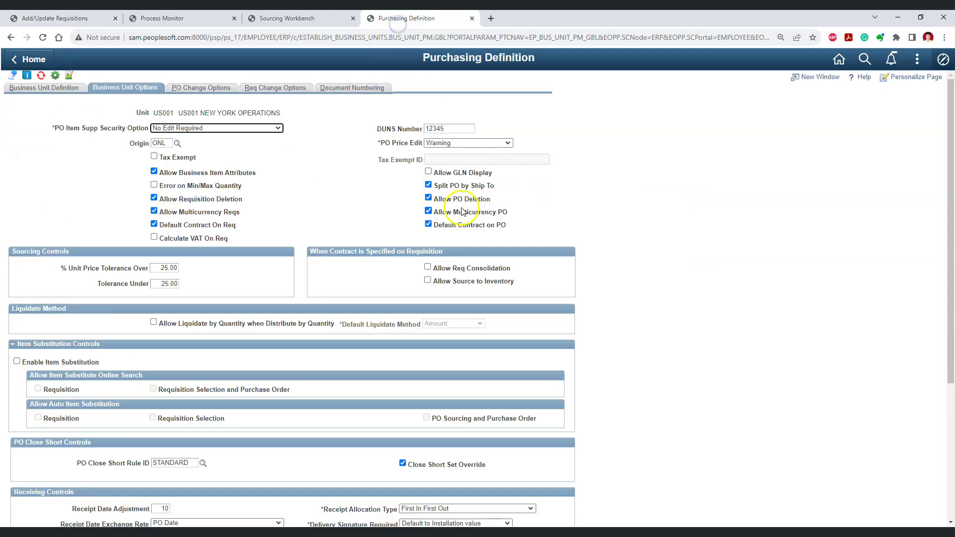
click(65, 20)
double_click(169, 180)
key(ctrl+c)
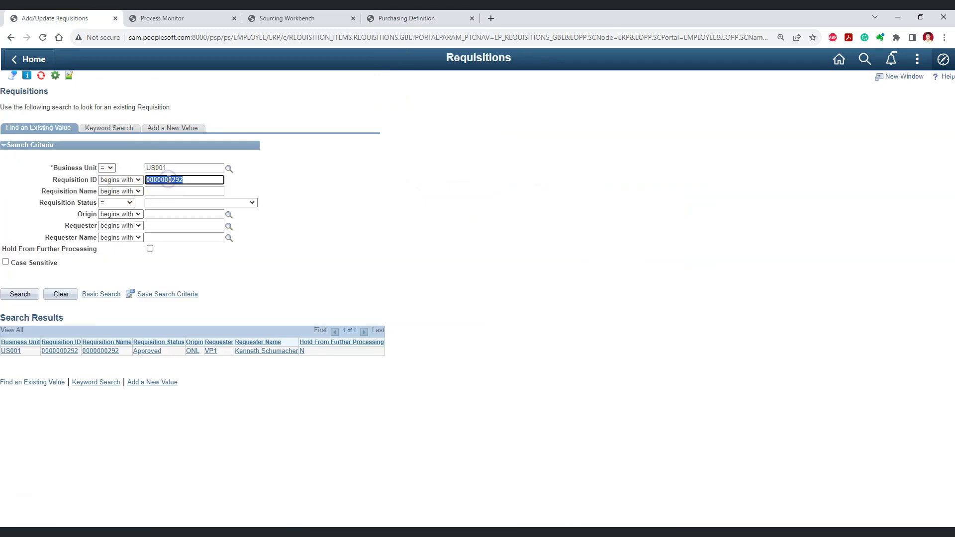
click(159, 19)
click(47, 341)
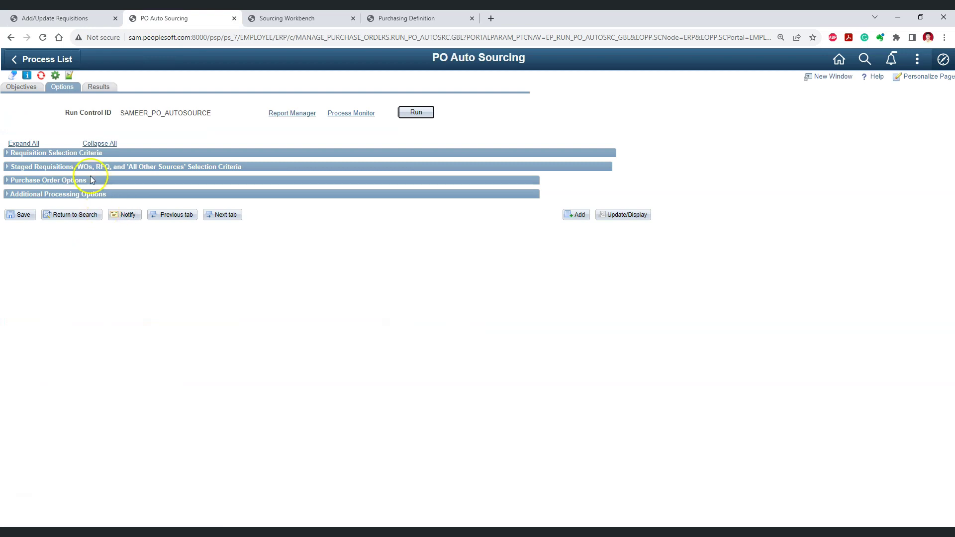
drag(433, 58, 525, 58)
click(23, 144)
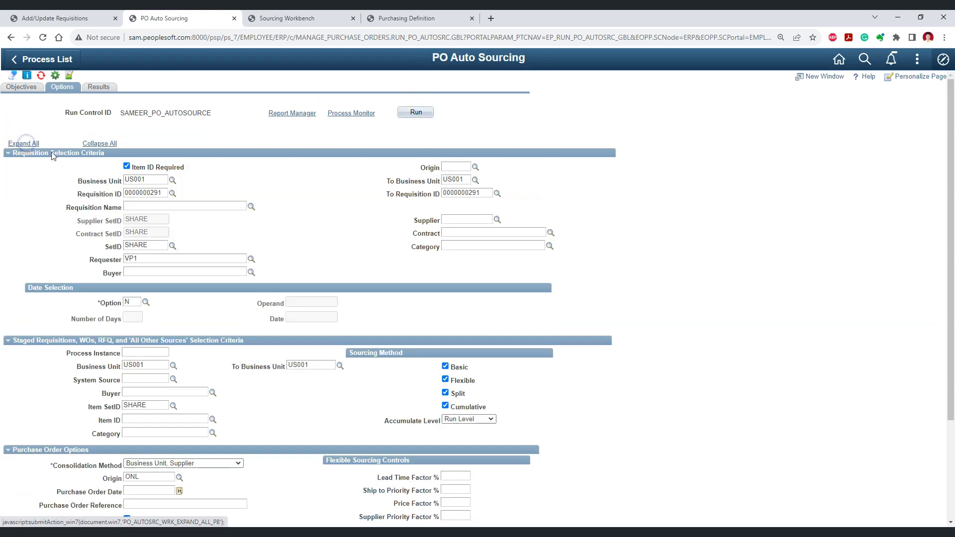
double_click(146, 194)
text(0000000292)
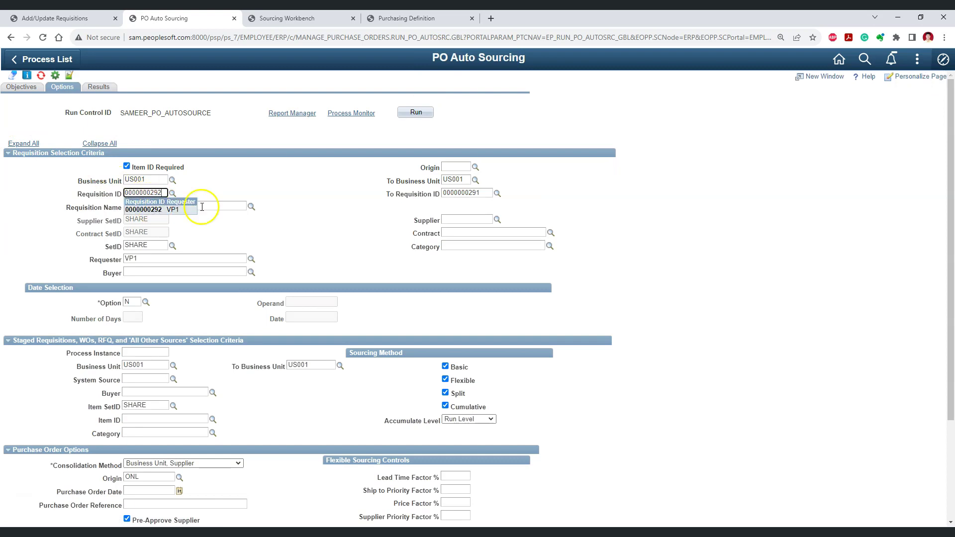
double_click(463, 193)
text(0000000292)
click(234, 393)
scroll(234, 393, down, 10)
click(21, 512)
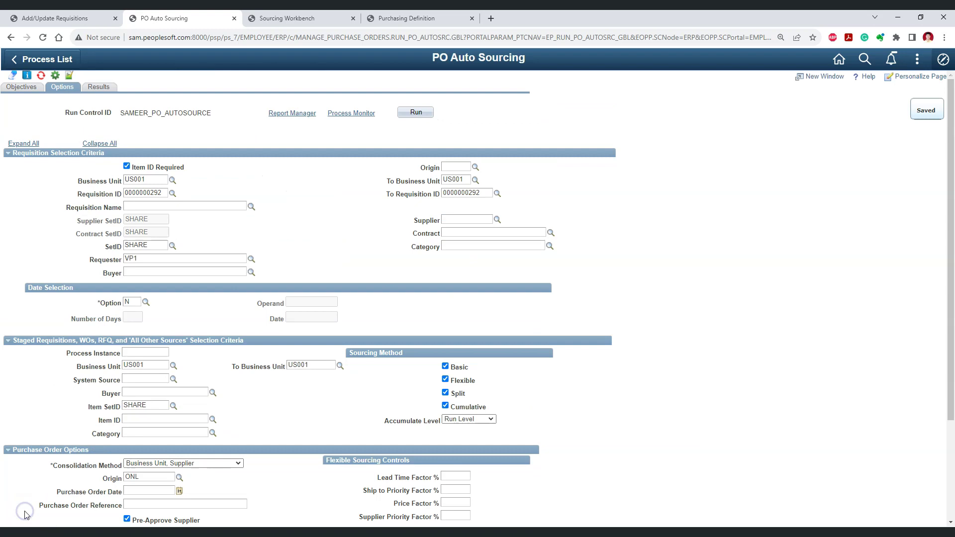
Run Automatic Purchasing Sourcing and check the new run's status in the Process Monitor
click(423, 113)
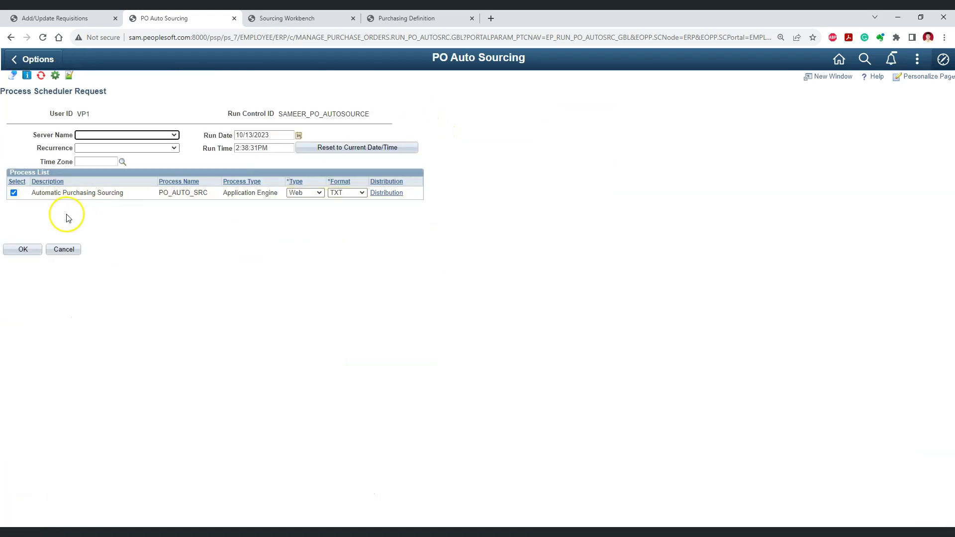
click(23, 249)
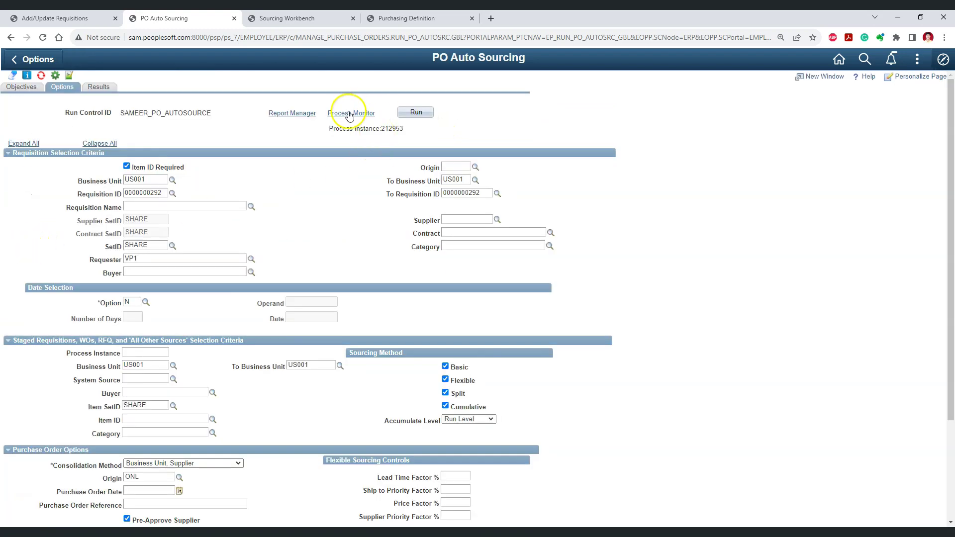
click(350, 114)
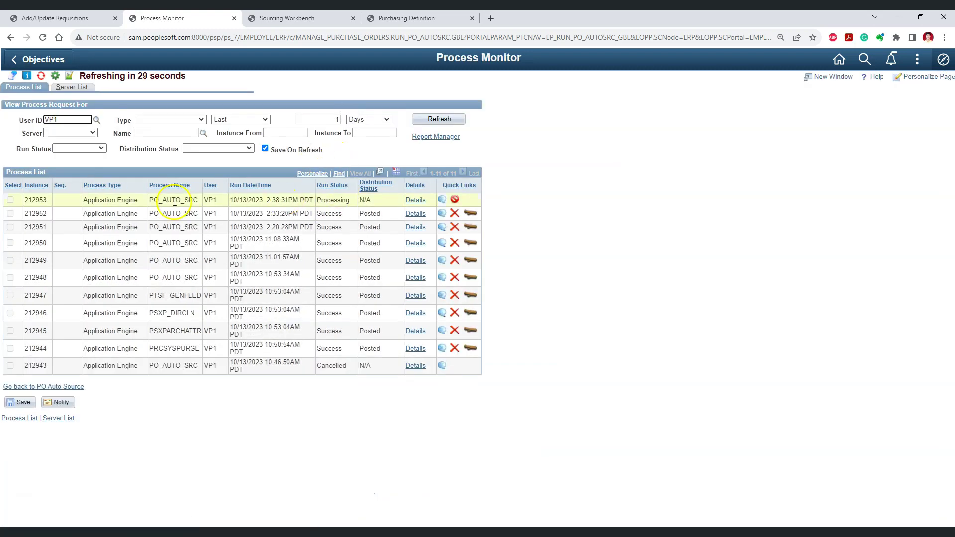
double_click(333, 201)
key(ctrl+Tab)
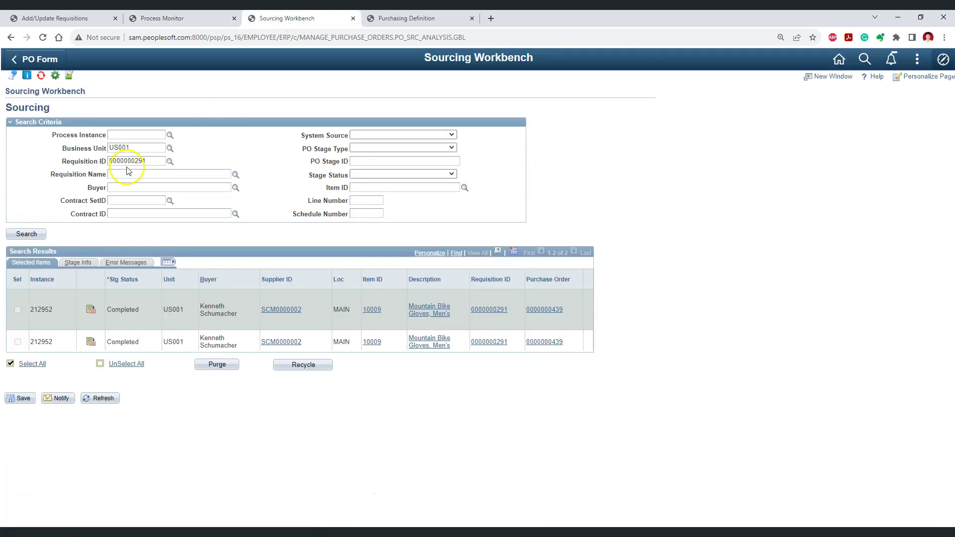
double_click(125, 161)
key(ctrl+v)
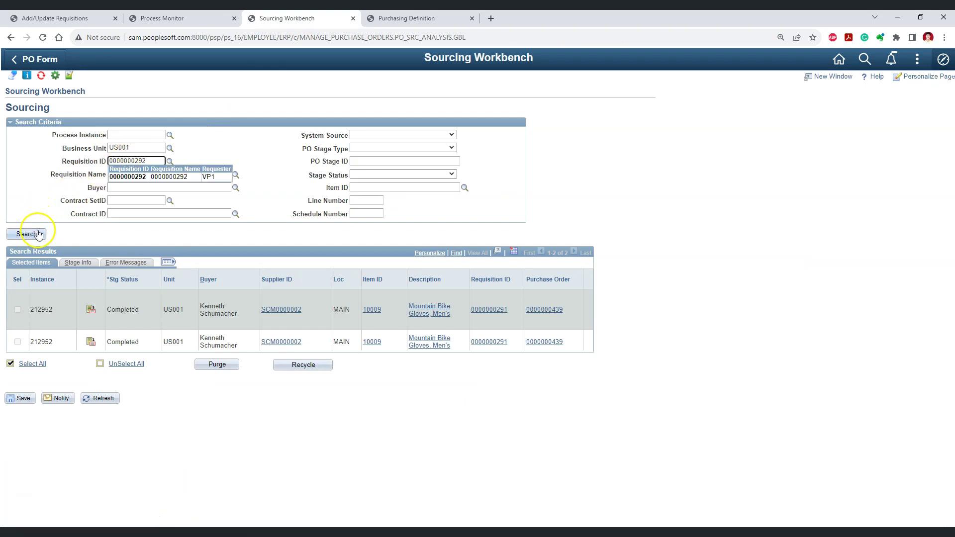
click(27, 234)
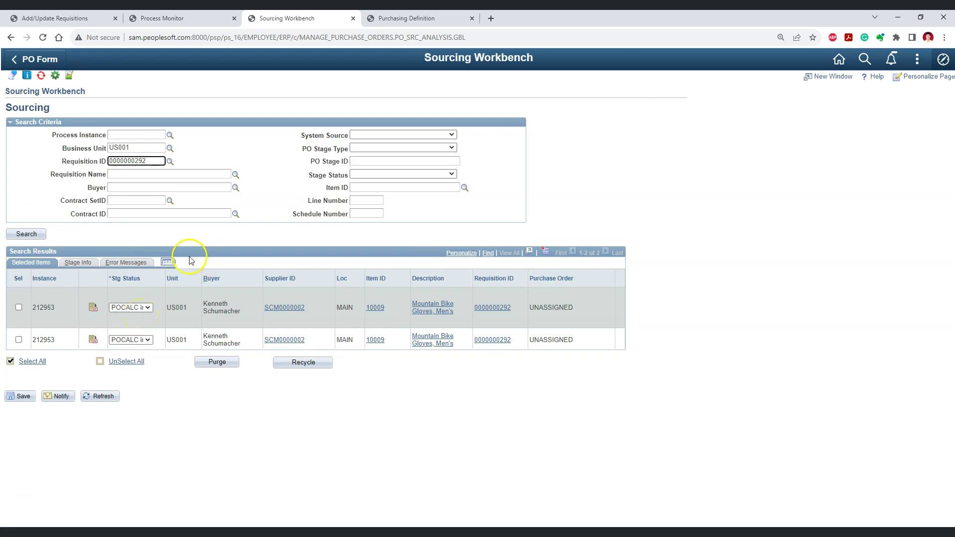
click(34, 237)
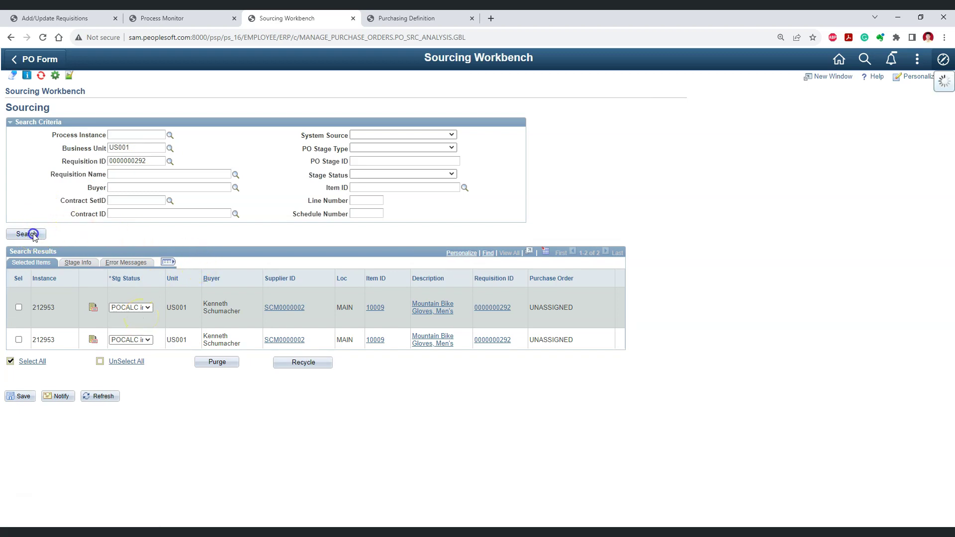
click(35, 237)
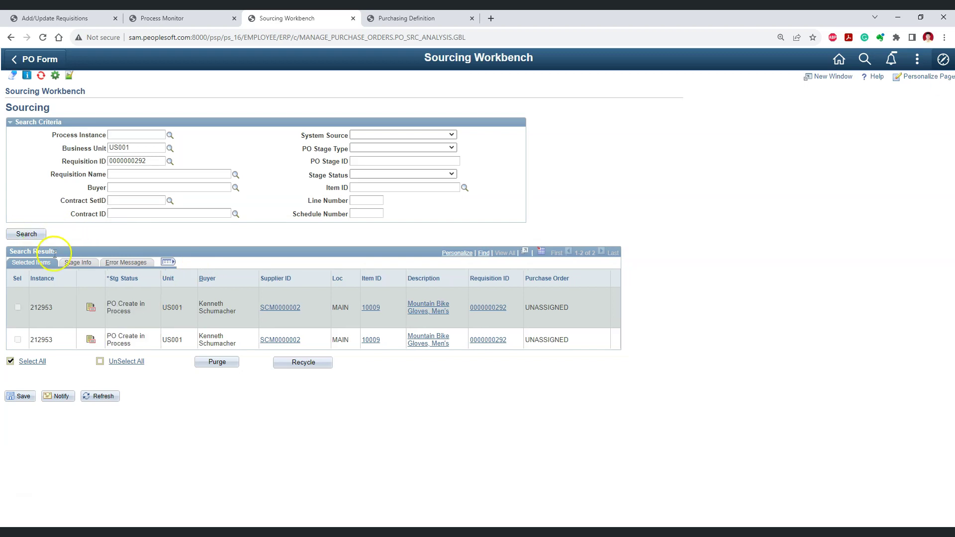
click(31, 237)
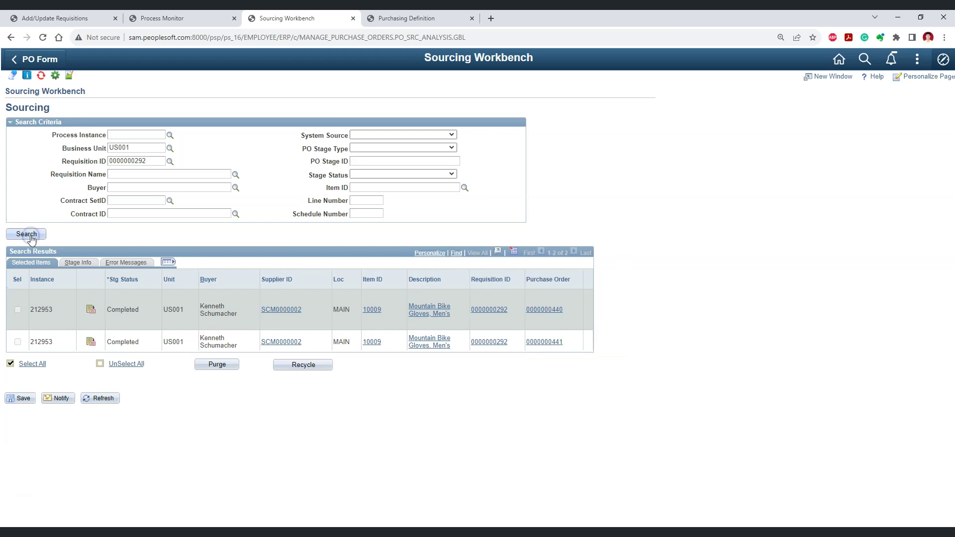
Check the stage status of both lines and open the purchase order linked to the second one
double_click(127, 312)
double_click(125, 341)
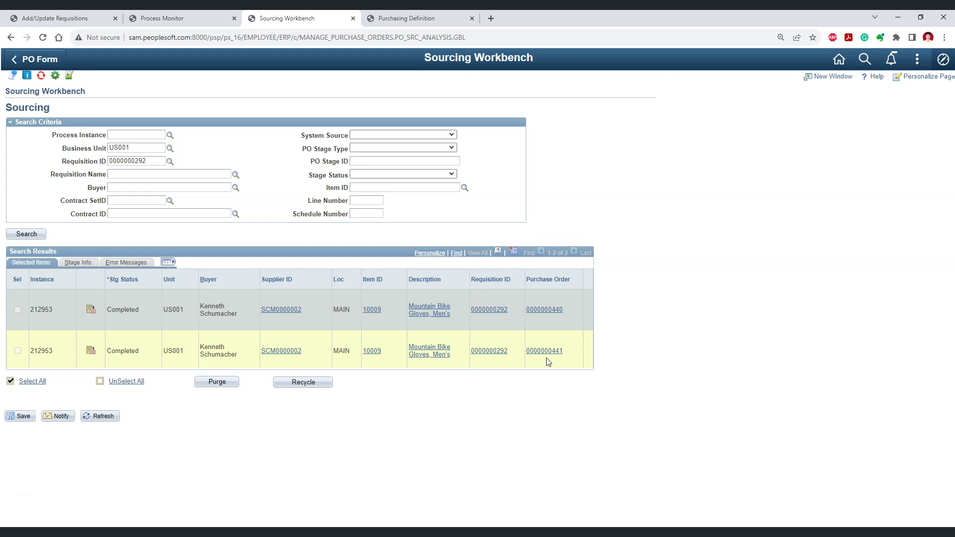
click(547, 354)
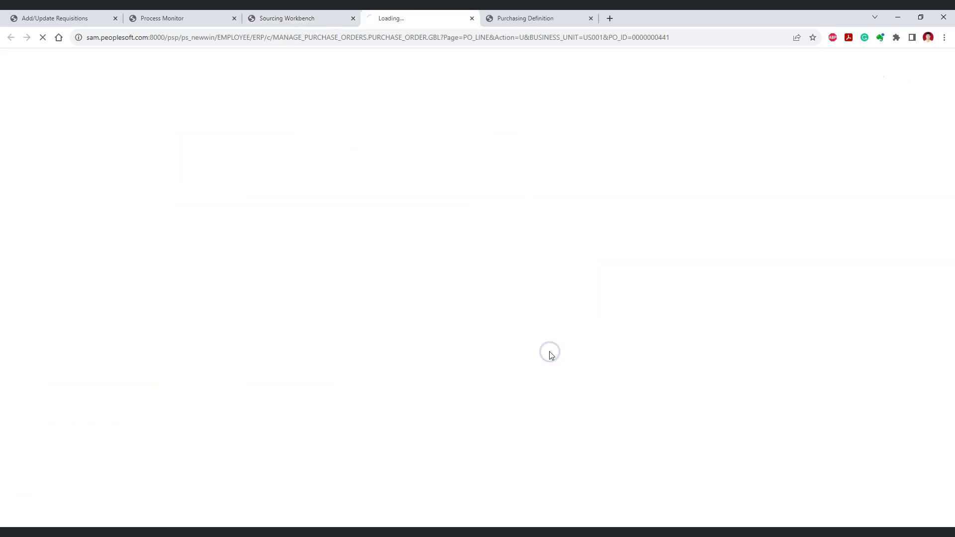
Open the purchase order linked to the first staged line, and check the schedule's ship-to location on the second line's purchase order
click(293, 20)
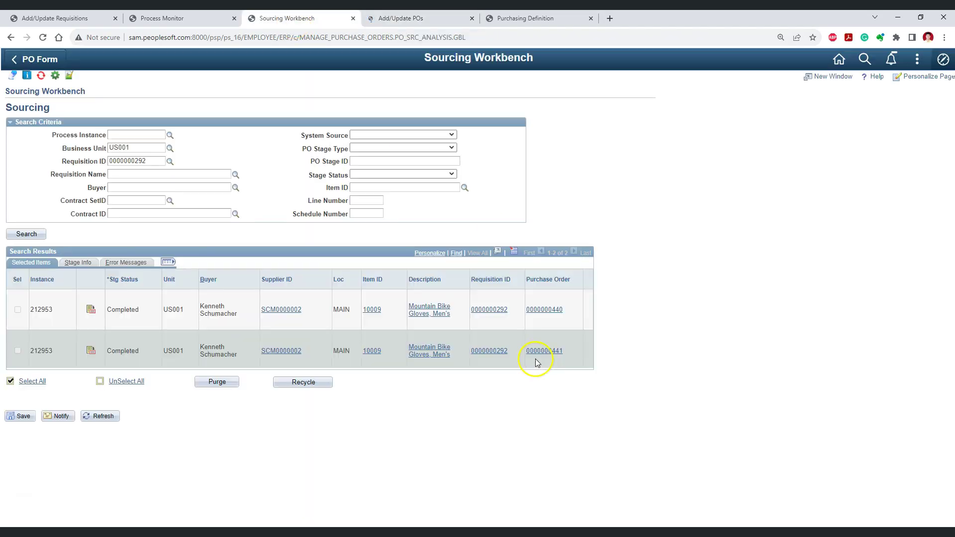
click(550, 310)
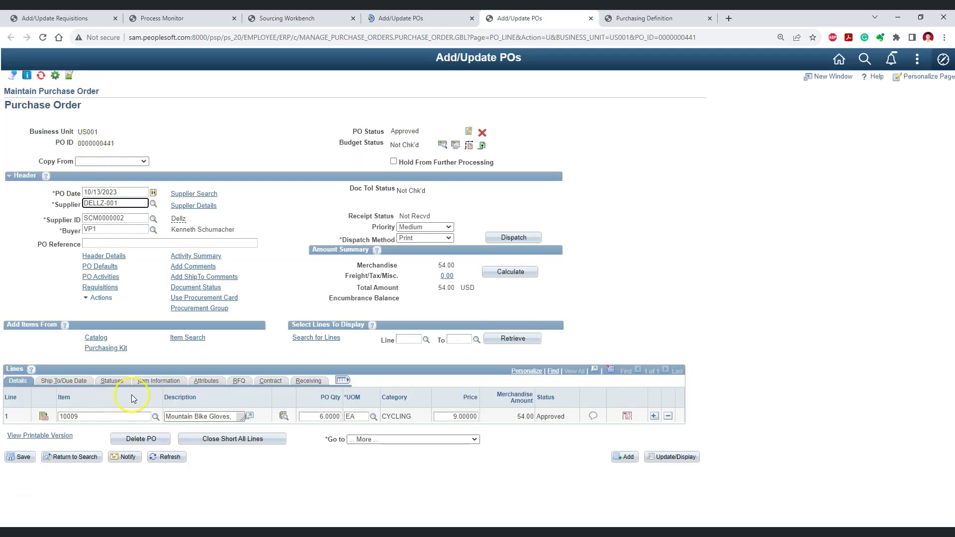
click(628, 417)
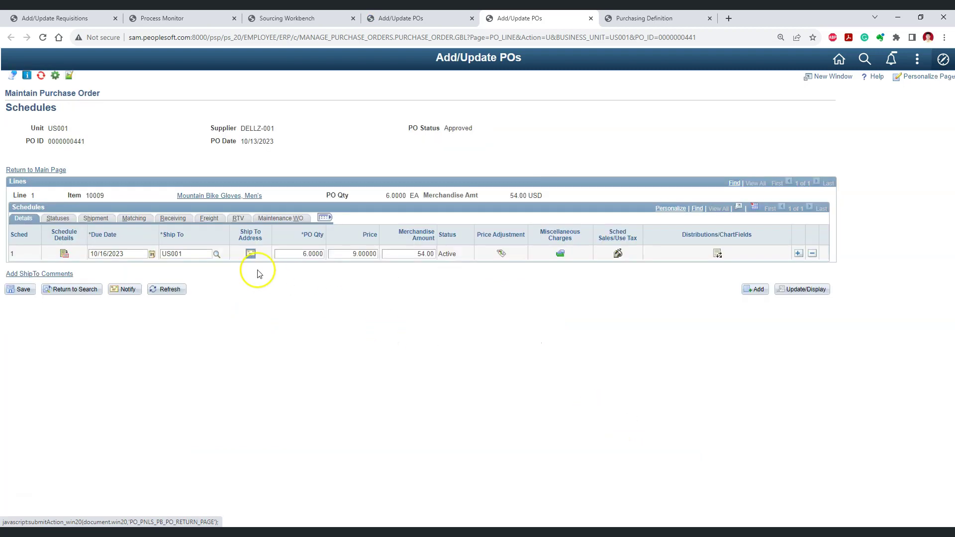
double_click(176, 254)
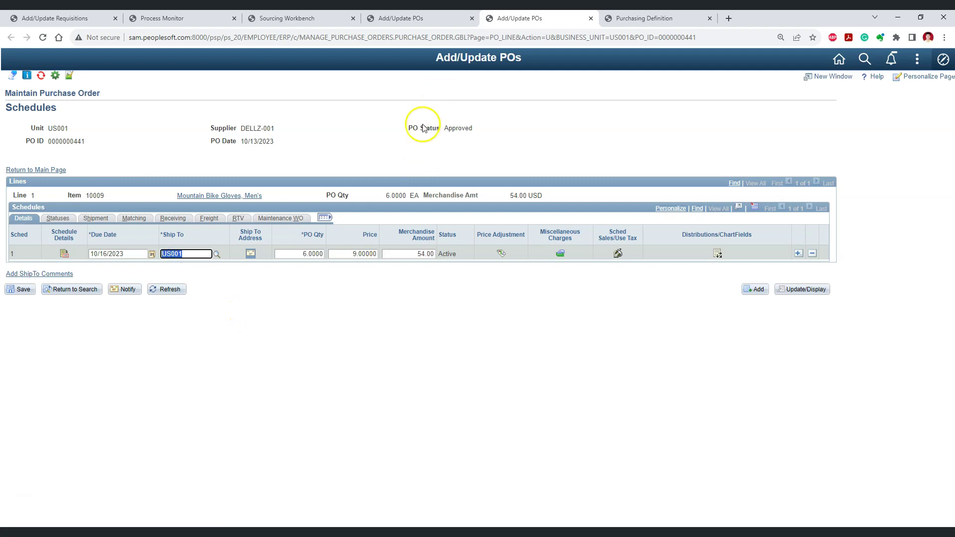
Open the line schedule of the first staged line's purchase order and check its ship-to location
click(408, 19)
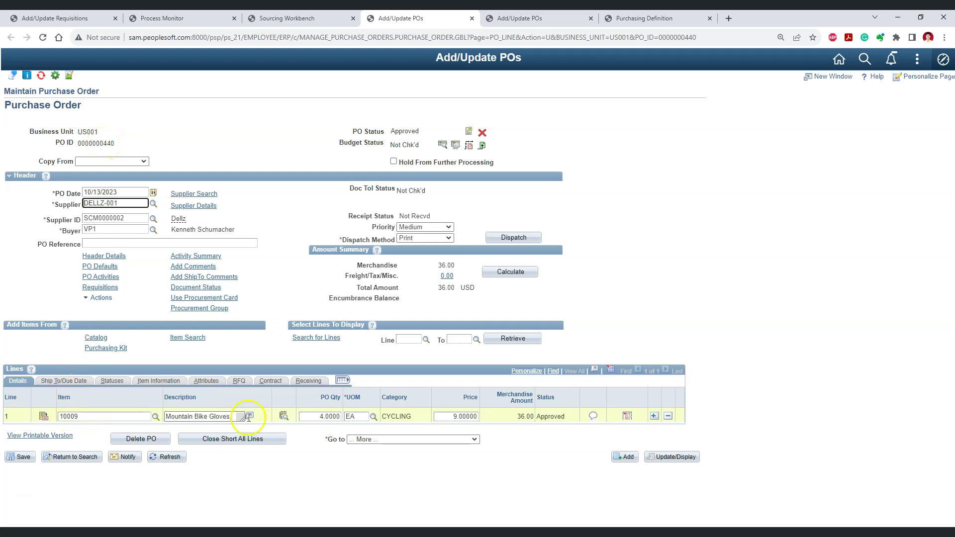
click(628, 416)
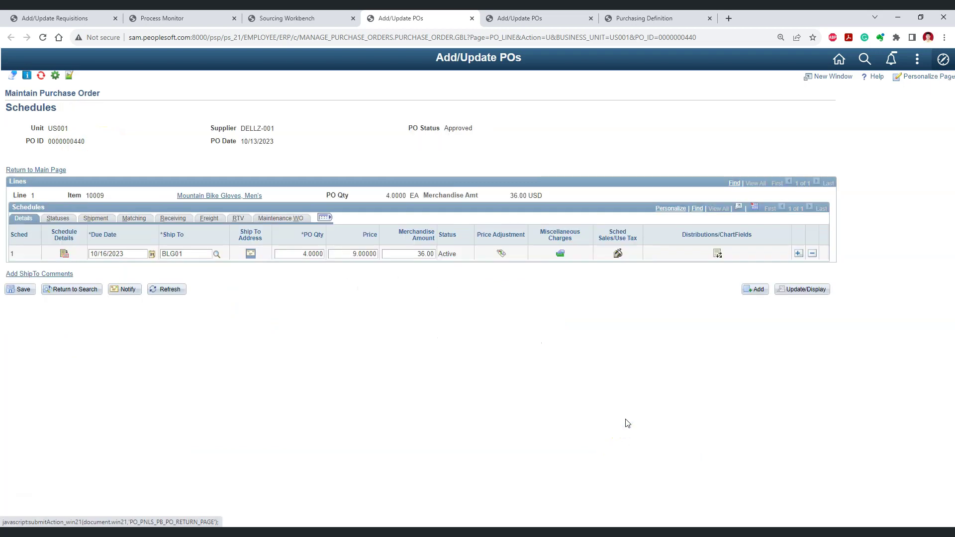
click(175, 253)
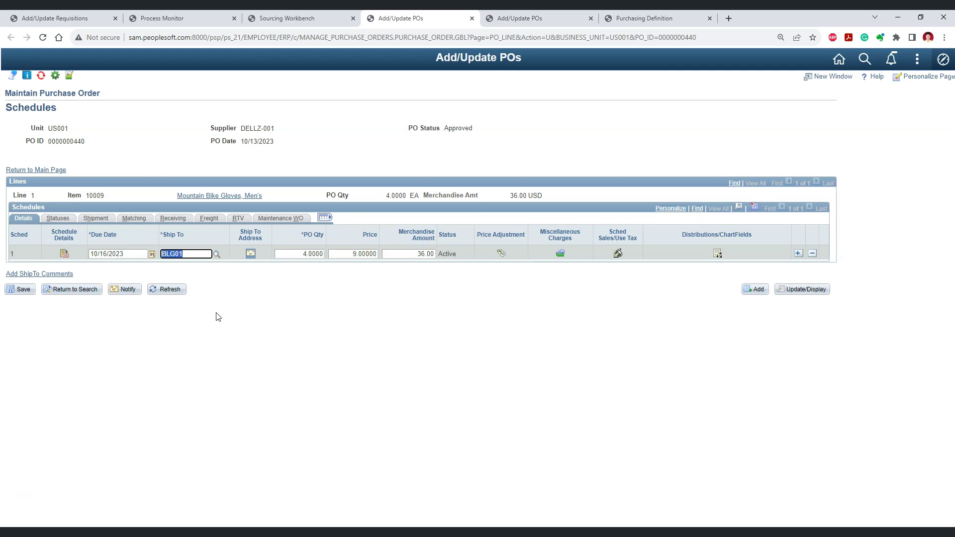
click(368, 420)
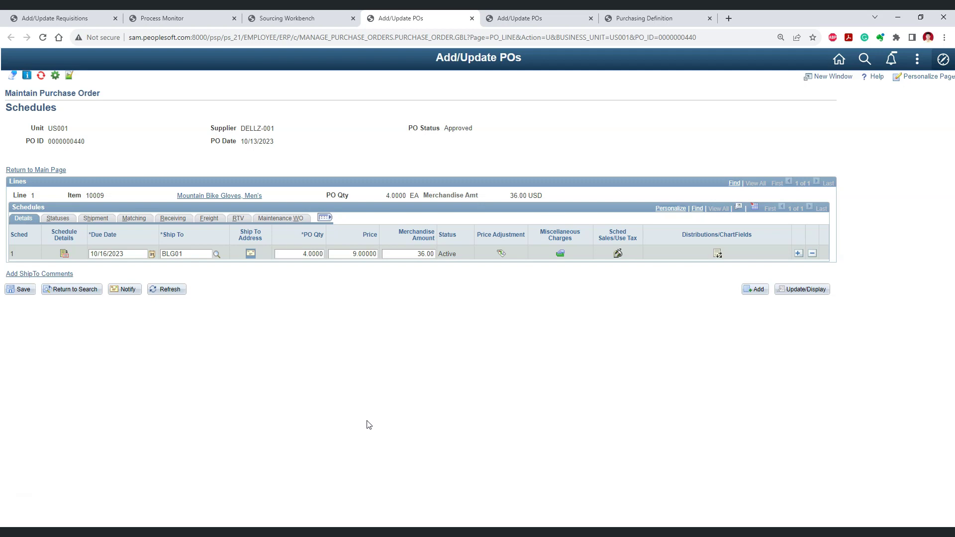
click(355, 418)
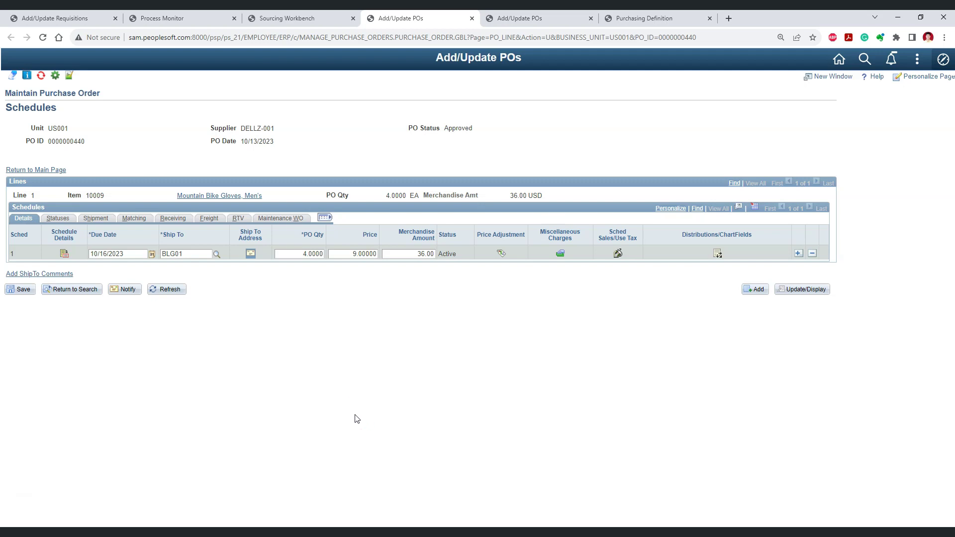